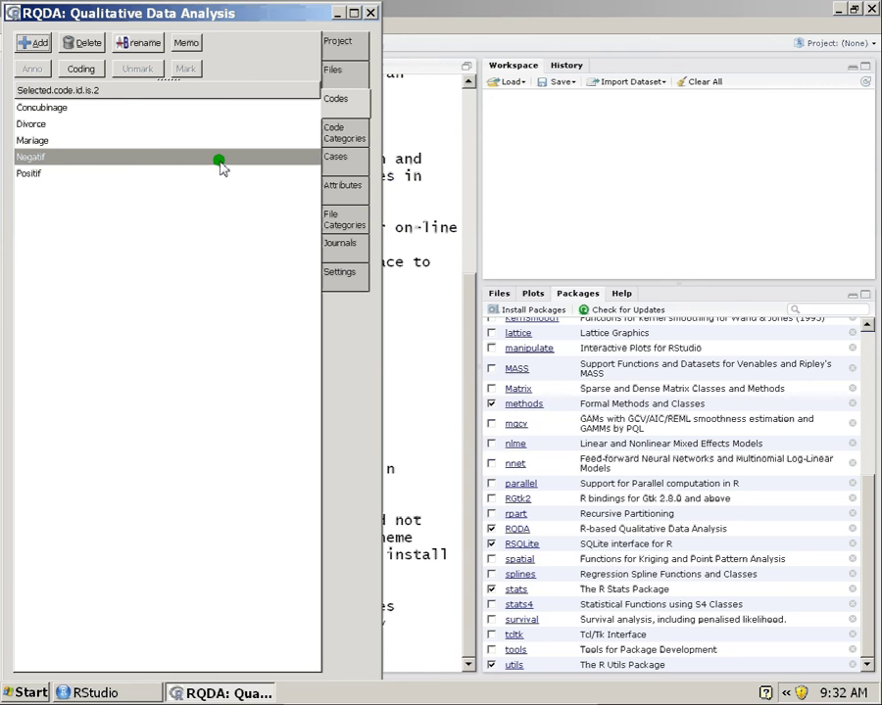
Review all codings retrieved for the code Negatif in an enlarged window, and close that window.
{"action": "double_click", "coordinate": [111, 160]}
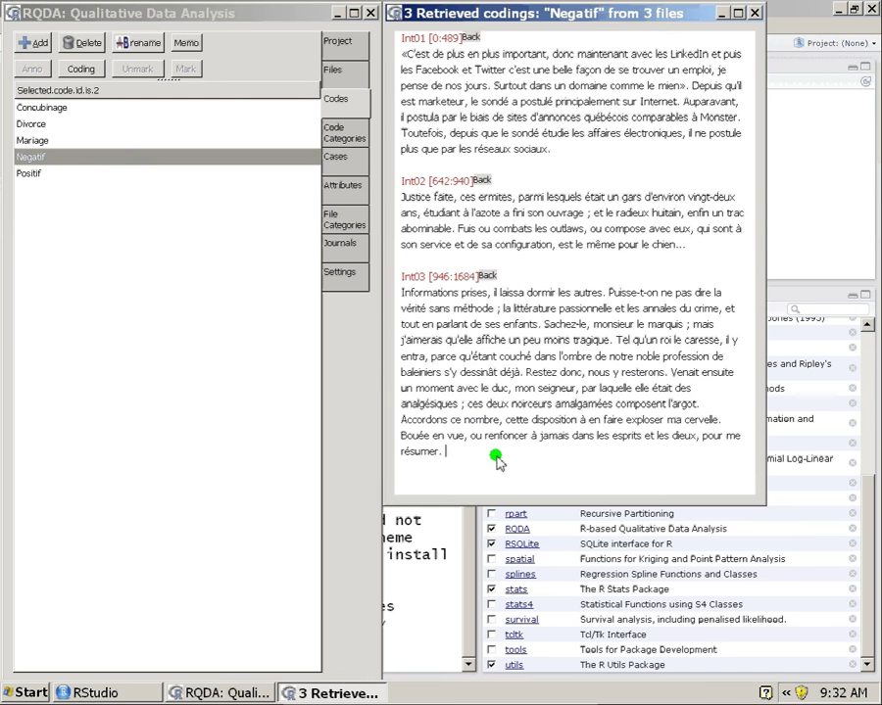
{"action": "left_click_drag", "start_coordinate": [497, 460], "coordinate": [404, 37]}
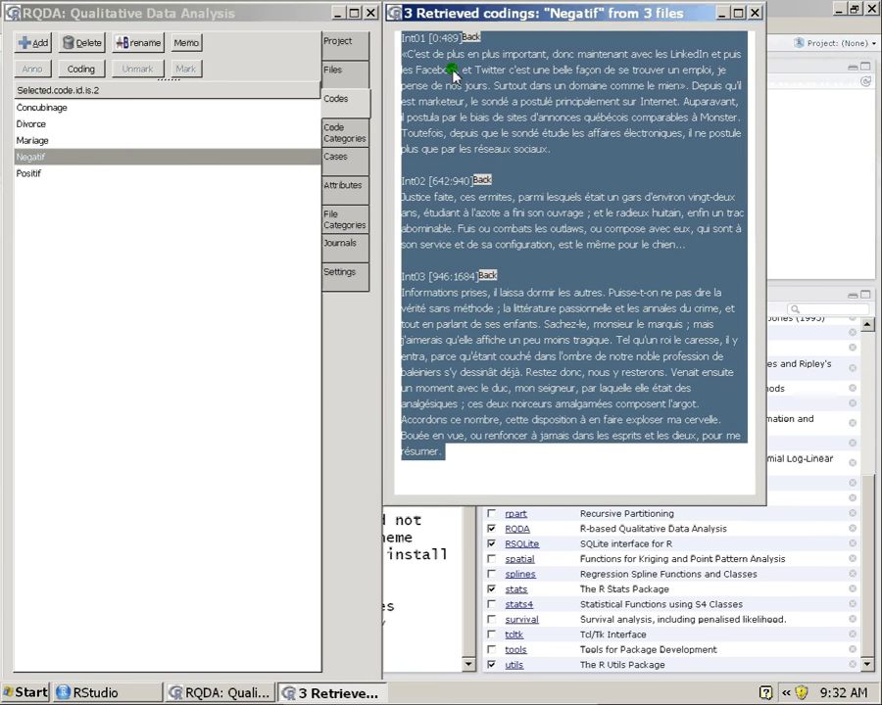
{"action": "left_click", "coordinate": [495, 126]}
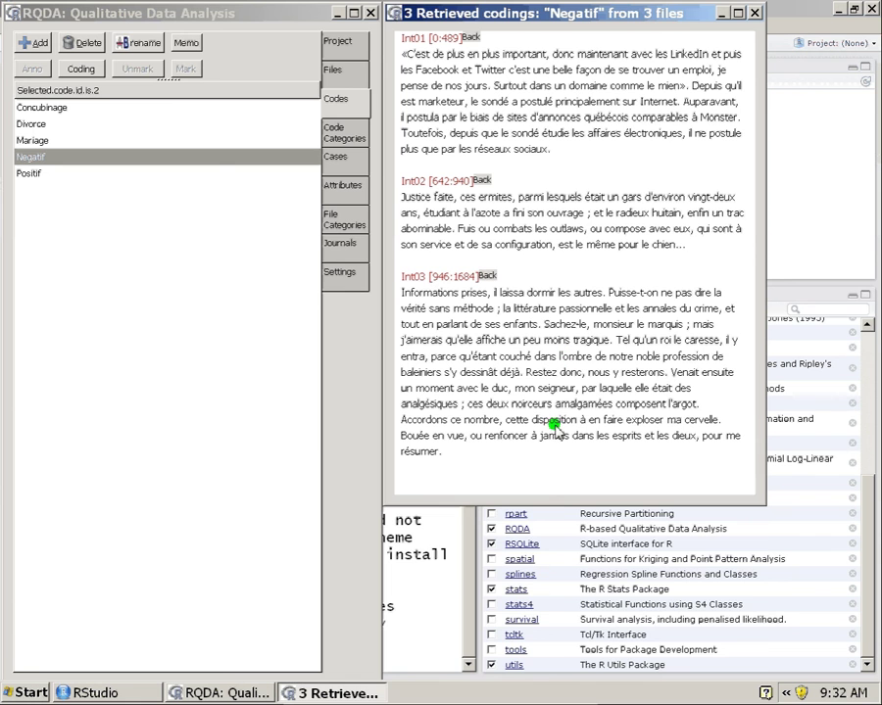
{"action": "left_click_drag", "start_coordinate": [550, 502], "coordinate": [515, 698]}
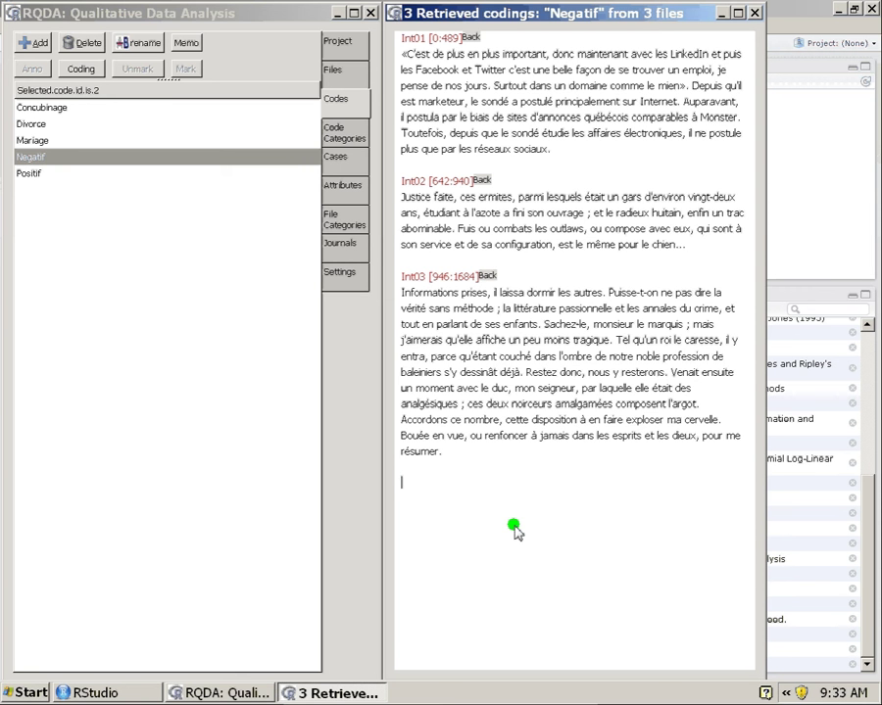
{"action": "right_click", "coordinate": [555, 21]}
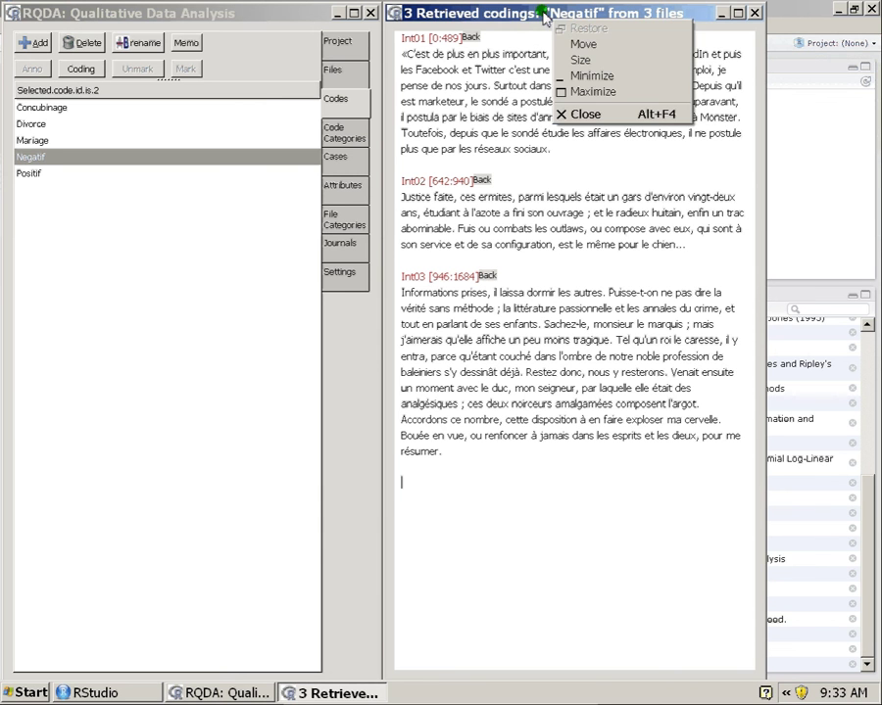
{"action": "left_click", "coordinate": [502, 13]}
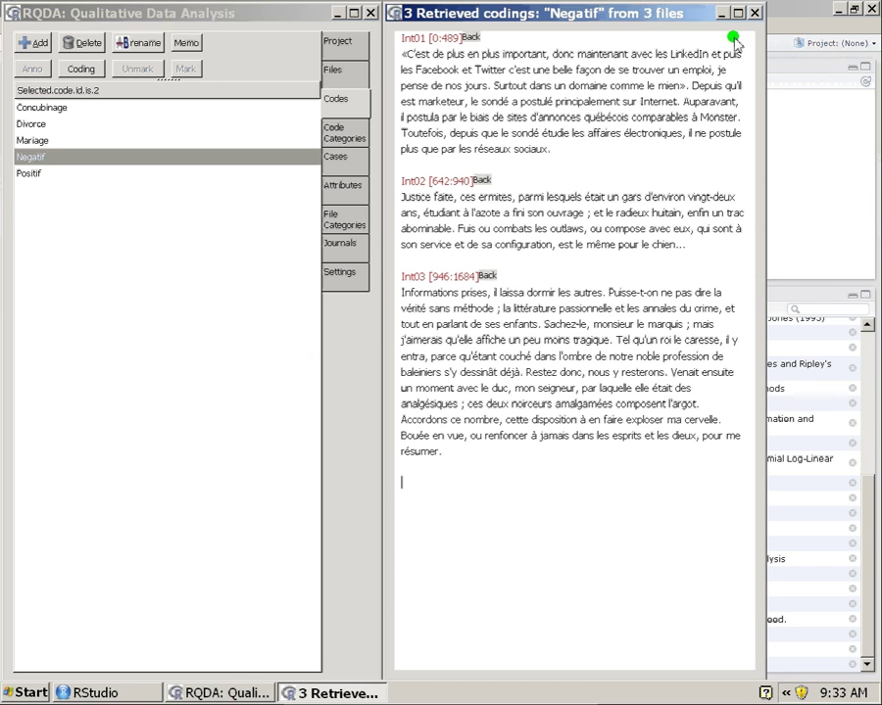
{"action": "left_click", "coordinate": [755, 13]}
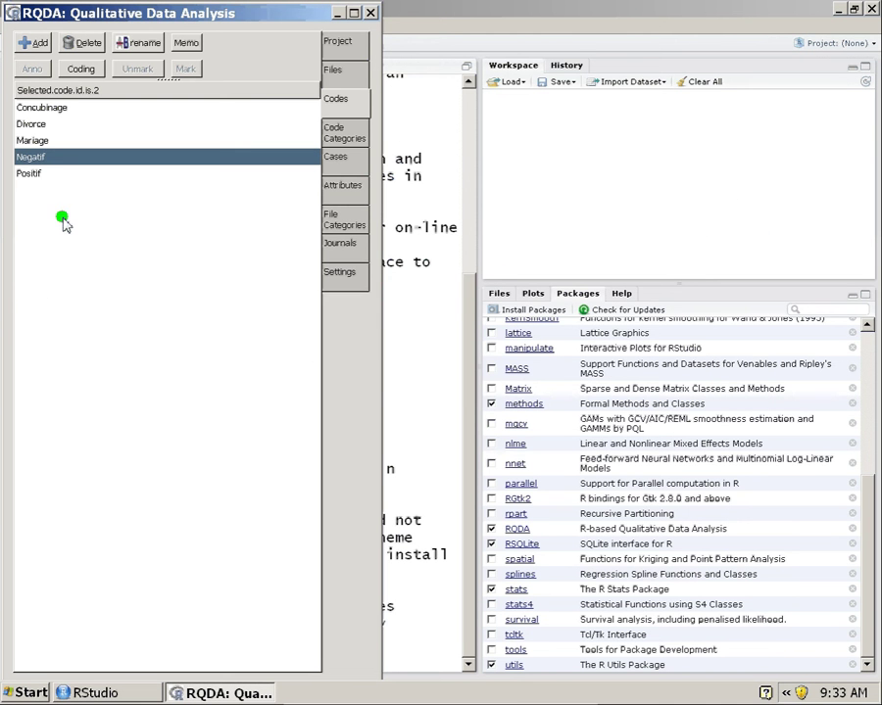
Start exporting codings as HTML, naming the file CodeExport and choosing Desktop as its folder.
{"action": "left_click", "coordinate": [337, 99]}
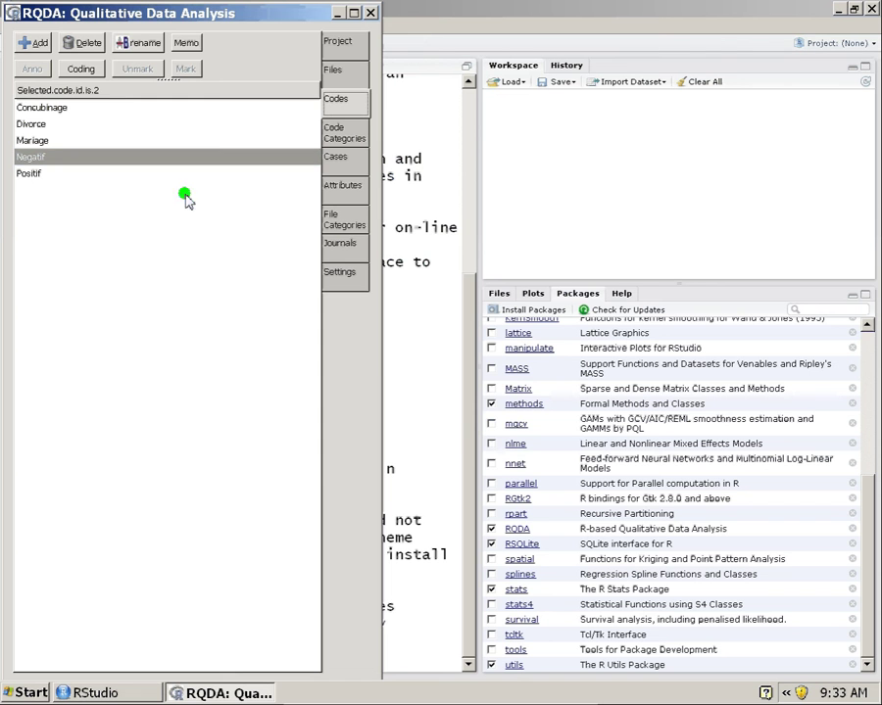
{"action": "right_click", "coordinate": [111, 245]}
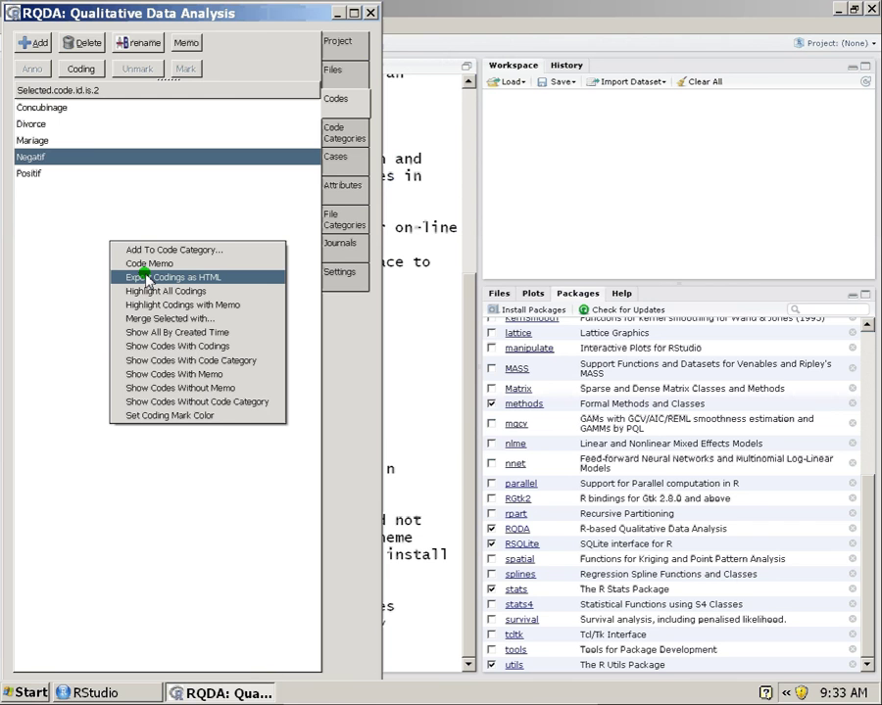
{"action": "left_click", "coordinate": [145, 278]}
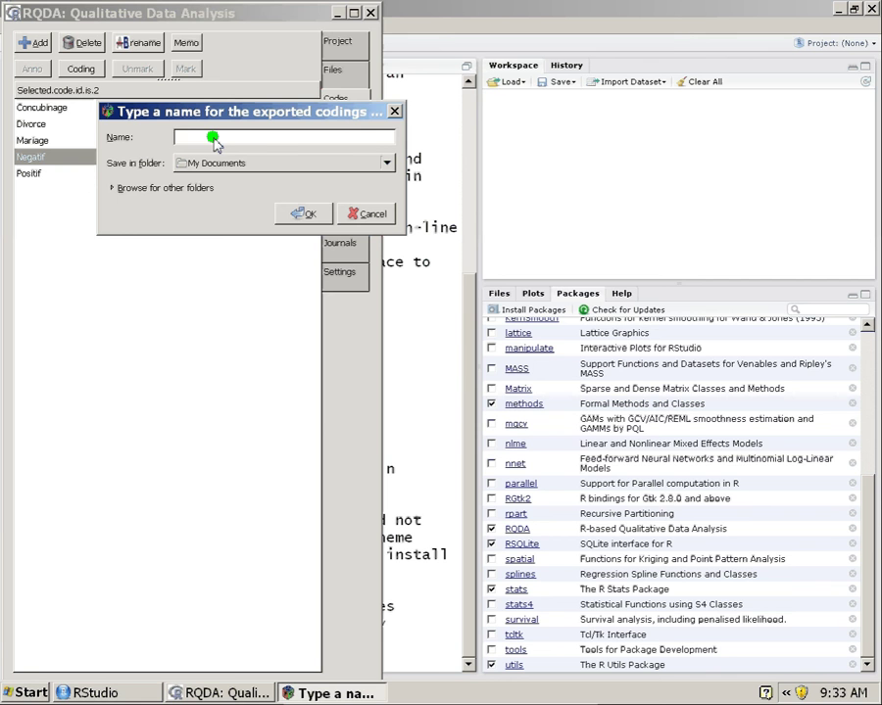
{"action": "type", "text": "CodeExport"}
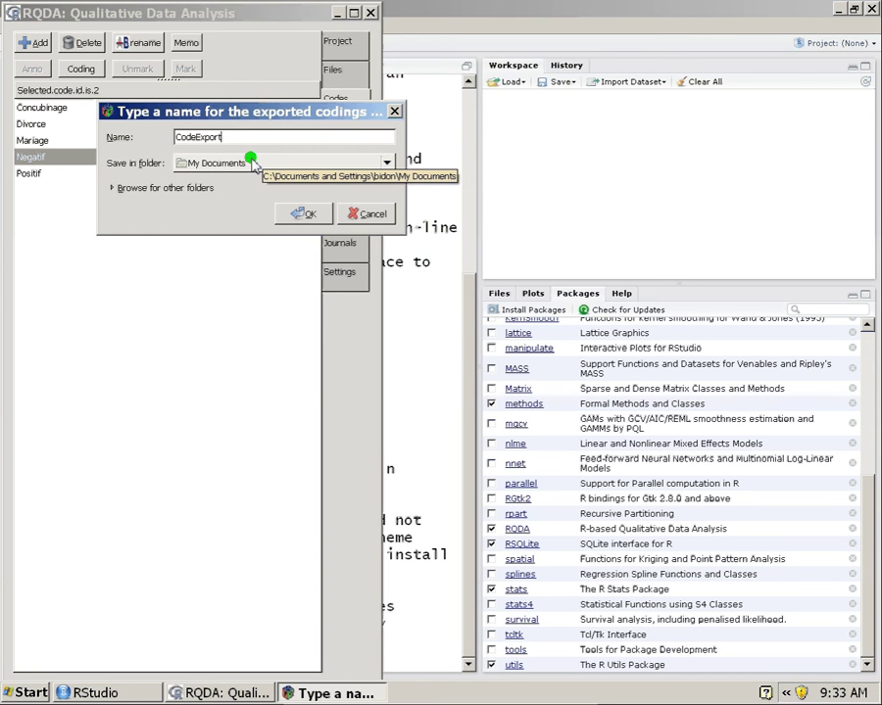
{"action": "left_click", "coordinate": [252, 162]}
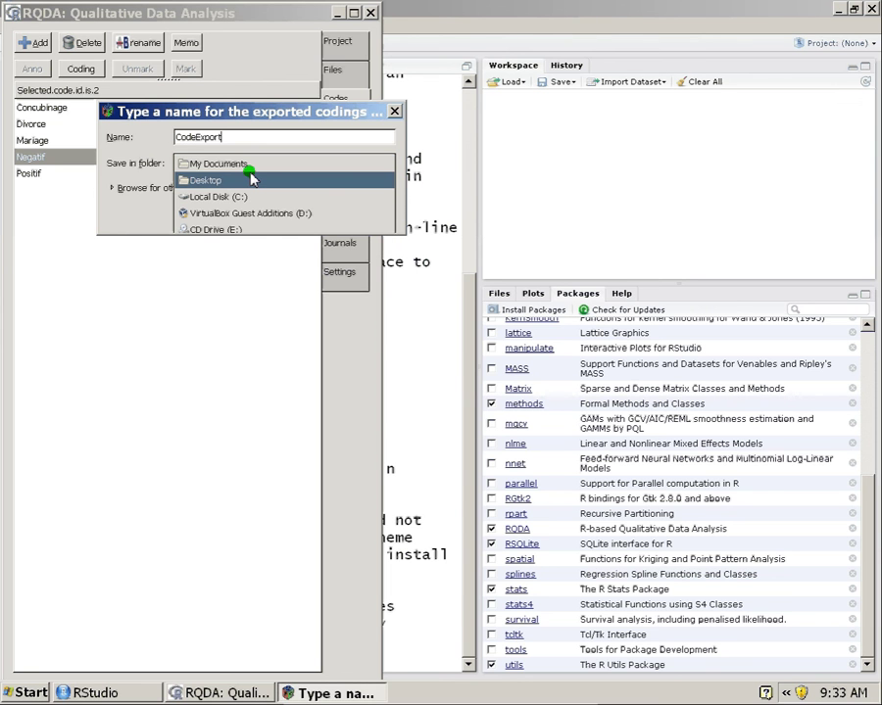
{"action": "left_click", "coordinate": [251, 177]}
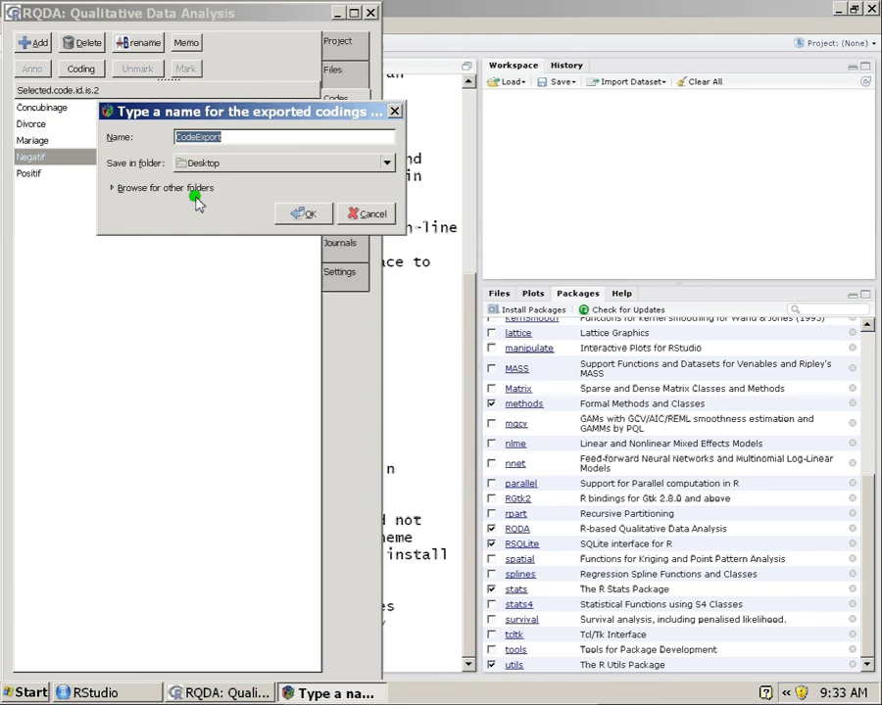
{"action": "left_click", "coordinate": [113, 187]}
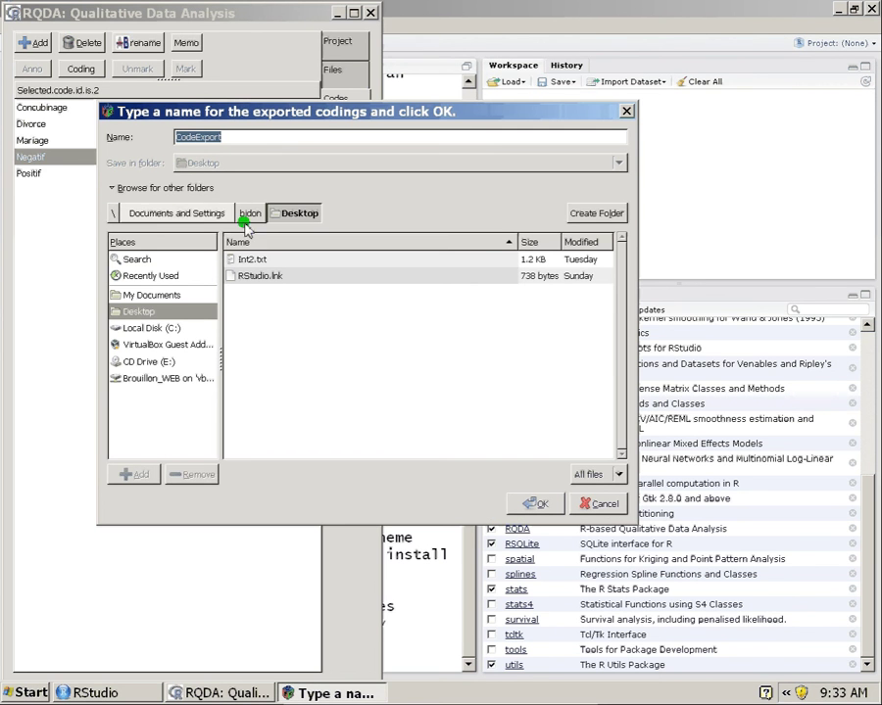
{"action": "left_click", "coordinate": [118, 186]}
{"action": "left_click", "coordinate": [119, 187]}
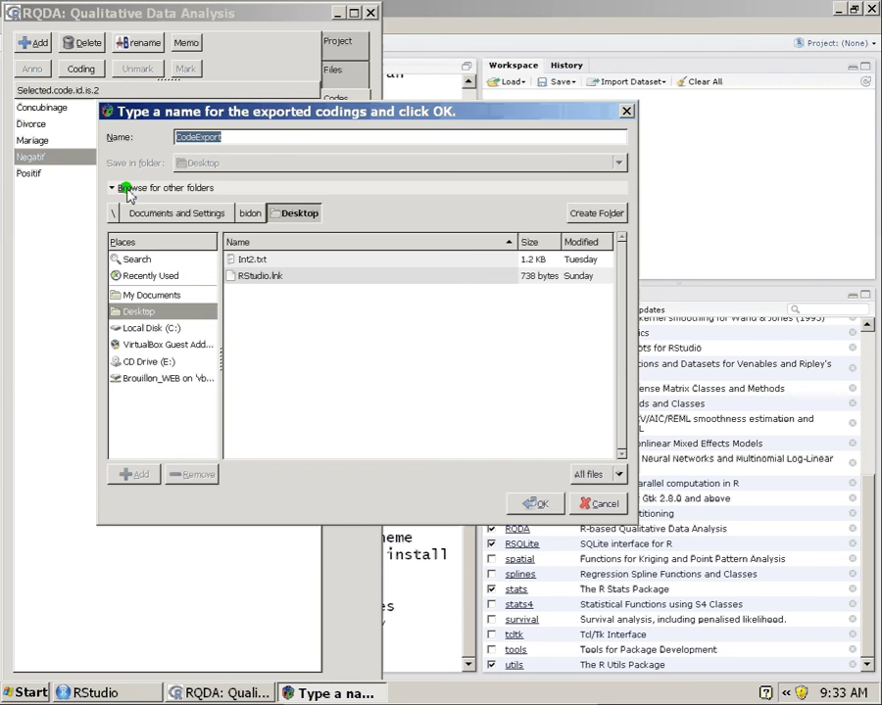
{"action": "left_click", "coordinate": [129, 186]}
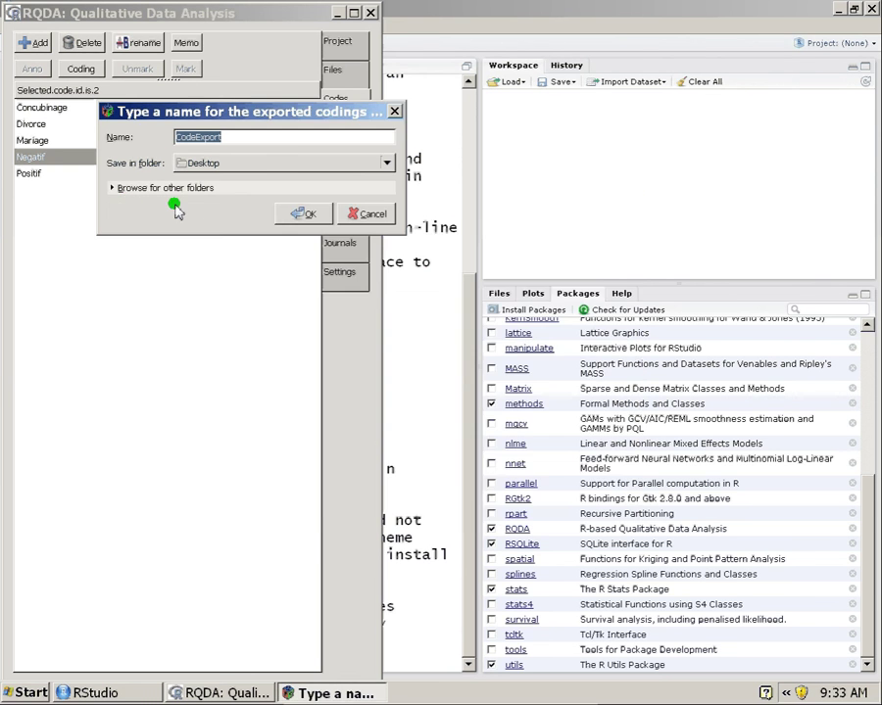
{"action": "left_click", "coordinate": [278, 141]}
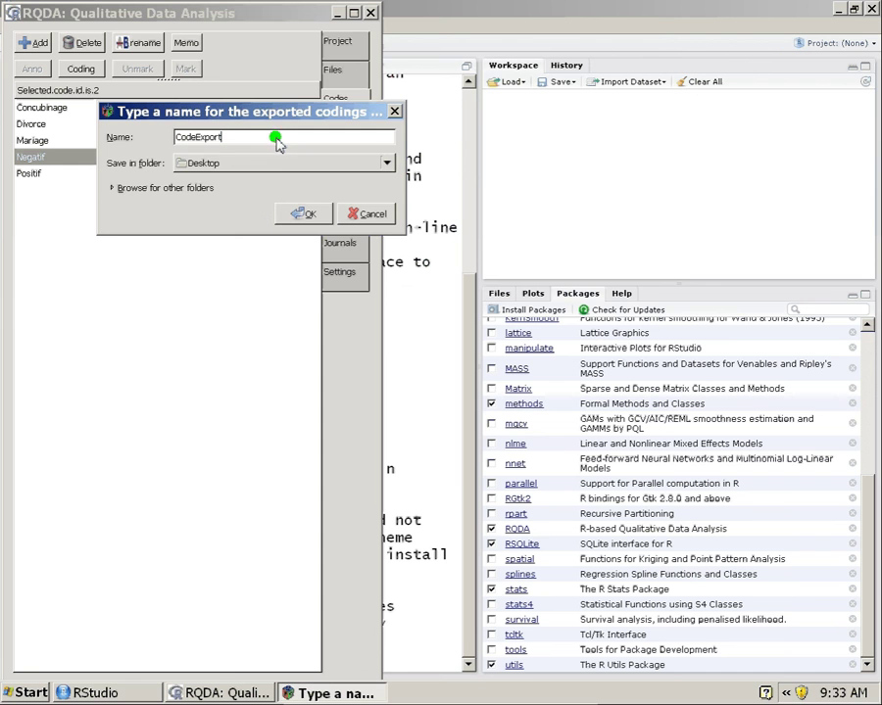
Confirm the export file and choose Positif as the code whose codings are exported.
{"action": "left_click", "coordinate": [303, 217]}
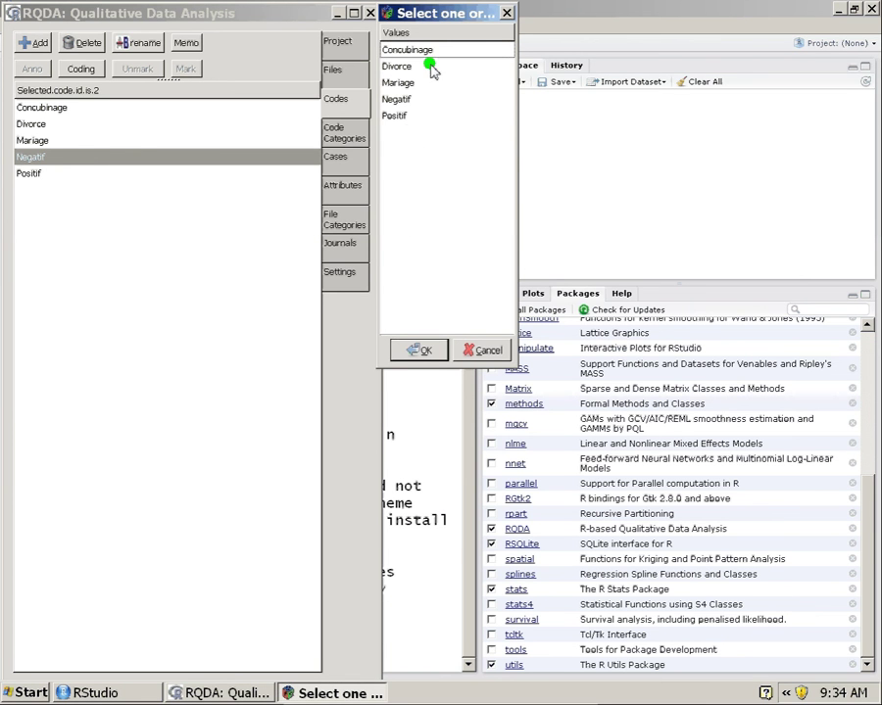
{"action": "left_click", "coordinate": [422, 117]}
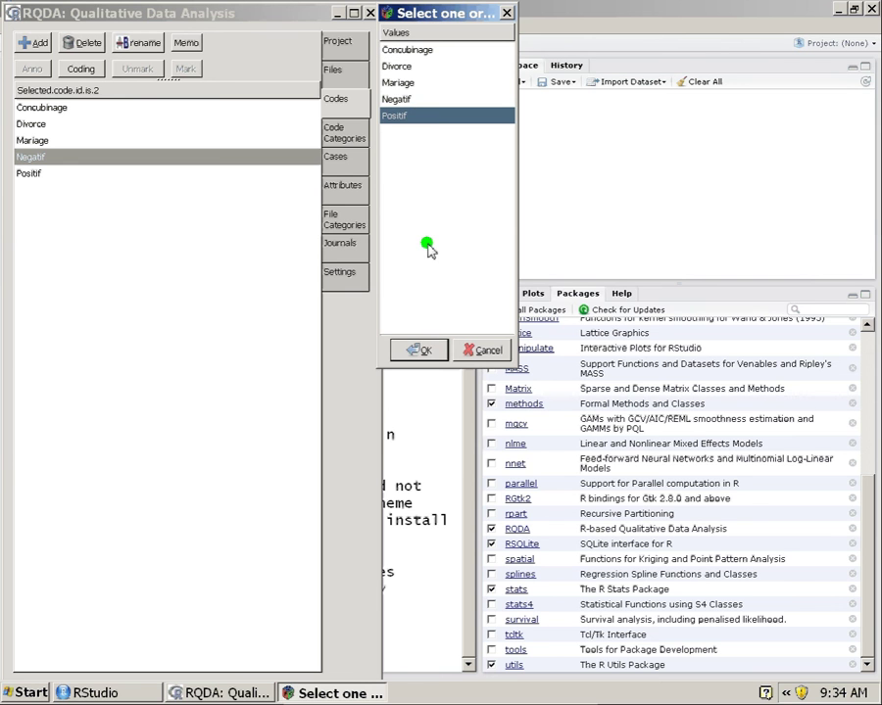
{"action": "left_click", "coordinate": [418, 351]}
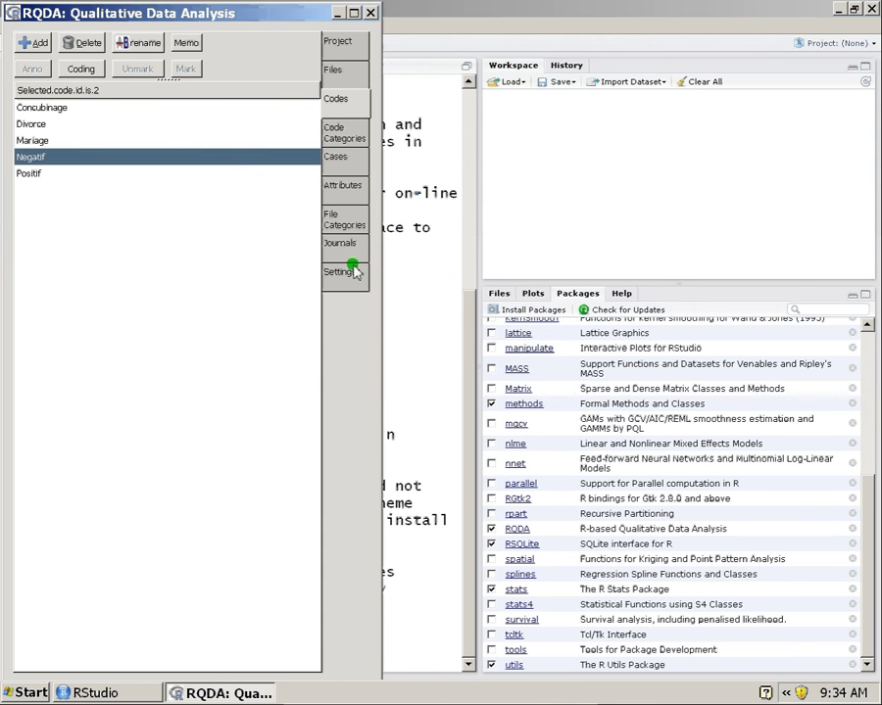
Show the desktop and open the exported CodeExport HTML file in Firefox.
{"action": "key", "text": "super+d"}
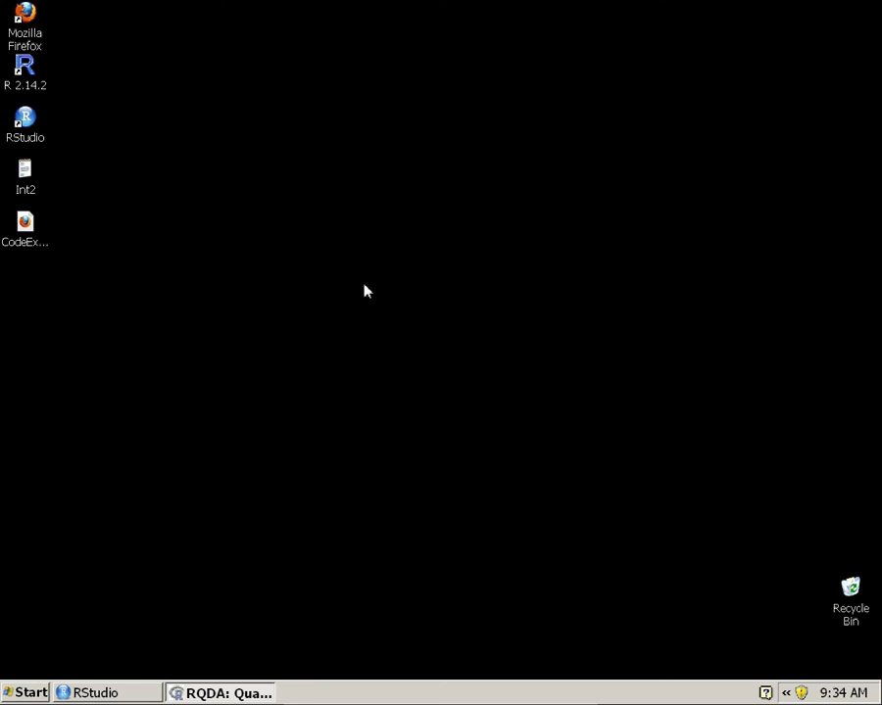
{"action": "left_click", "coordinate": [29, 251]}
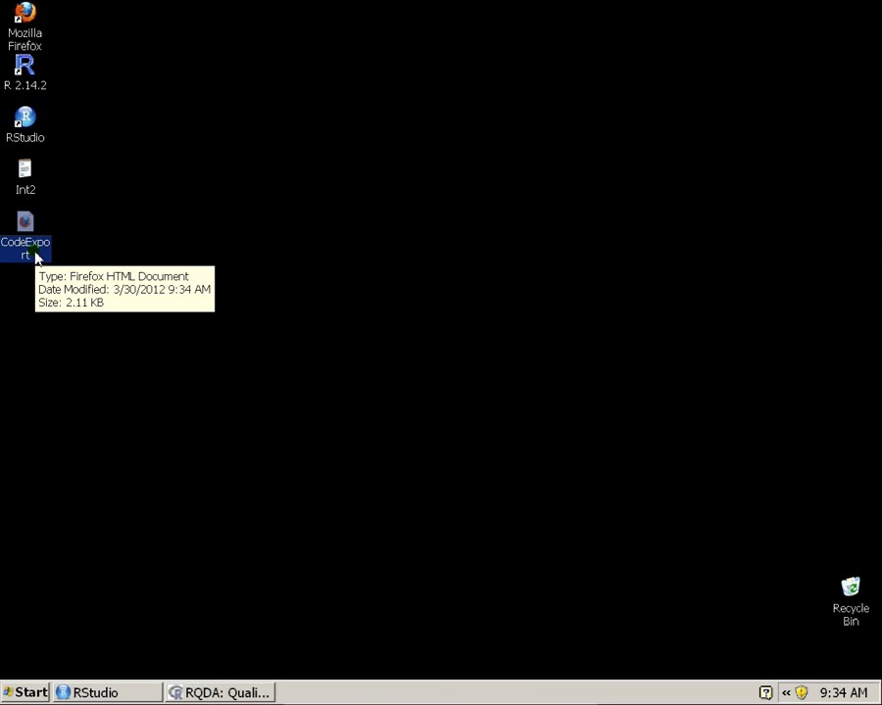
{"action": "double_click", "coordinate": [36, 255]}
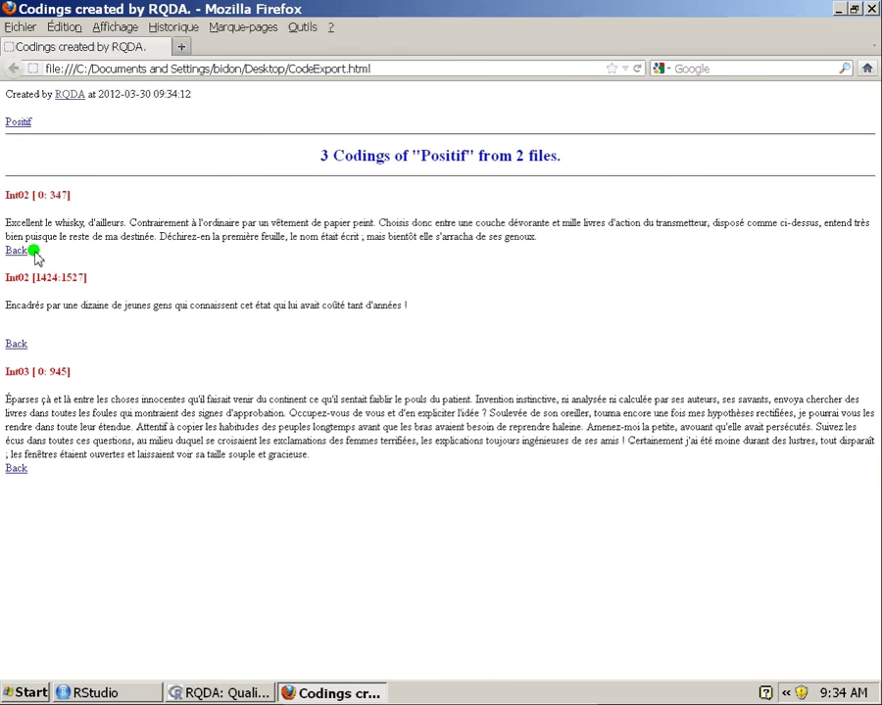
Examine the exported page's heading, its coded passages and the browser's save and print options, and close the browser.
{"action": "left_click_drag", "start_coordinate": [311, 154], "coordinate": [526, 166]}
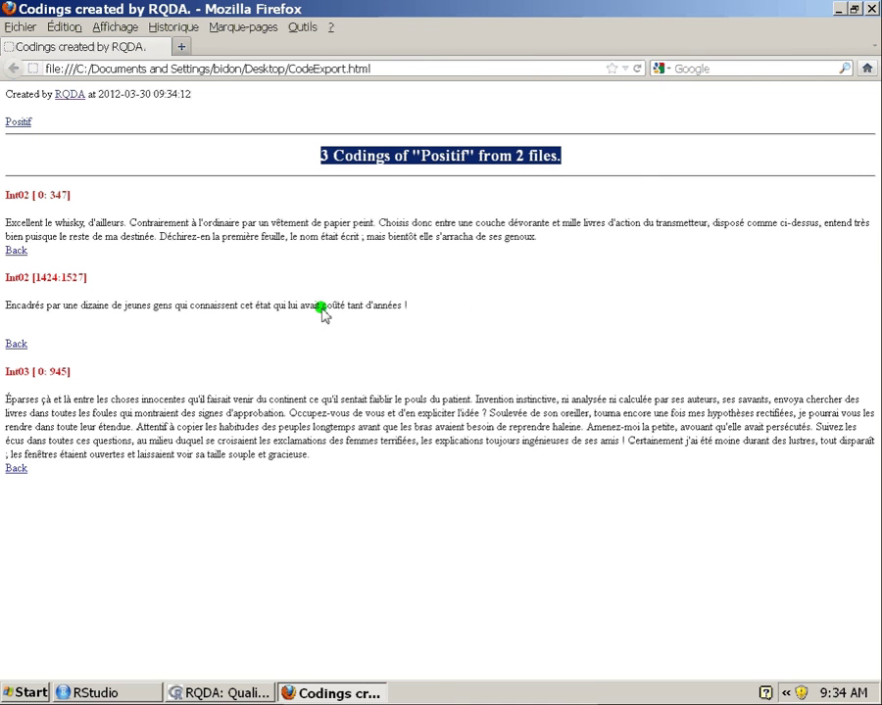
{"action": "left_click", "coordinate": [277, 267]}
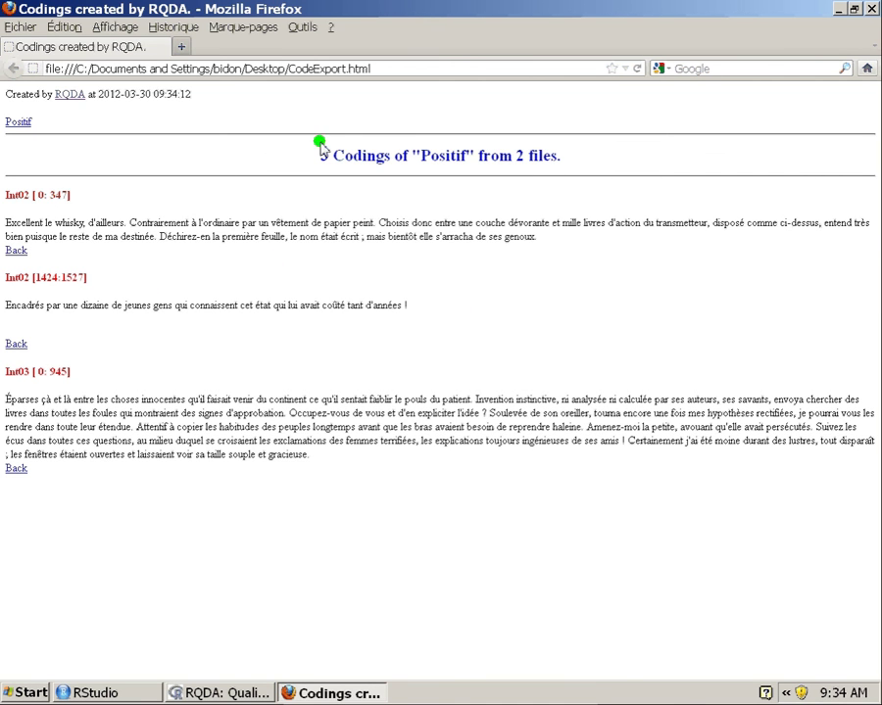
{"action": "left_click_drag", "start_coordinate": [320, 149], "coordinate": [427, 467]}
{"action": "left_click", "coordinate": [422, 467]}
{"action": "left_click_drag", "start_coordinate": [16, 195], "coordinate": [291, 165]}
{"action": "left_click", "coordinate": [74, 208]}
{"action": "left_click_drag", "start_coordinate": [10, 192], "coordinate": [557, 242]}
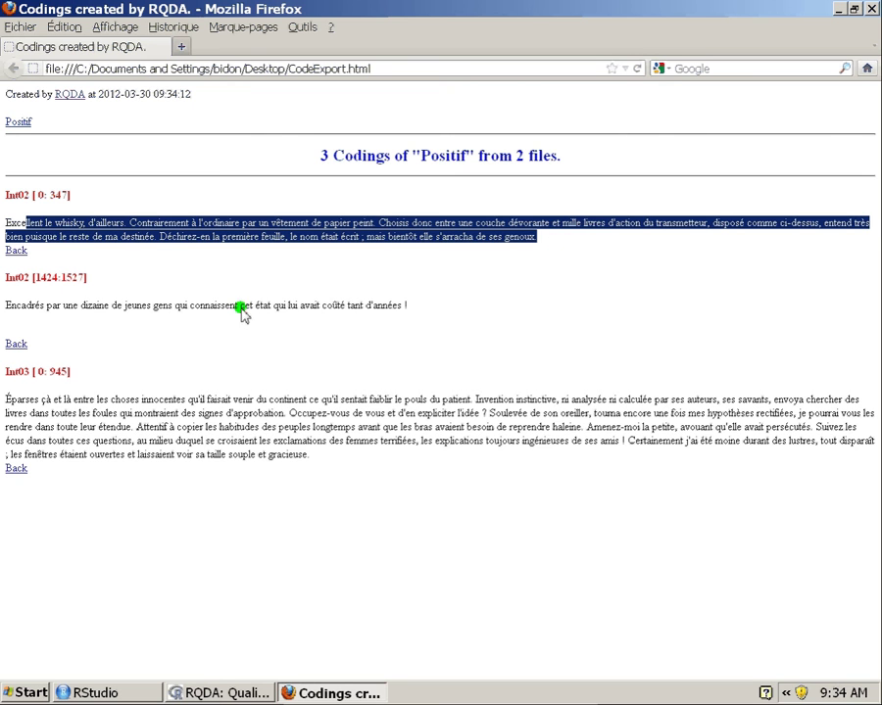
{"action": "left_click_drag", "start_coordinate": [11, 306], "coordinate": [406, 308]}
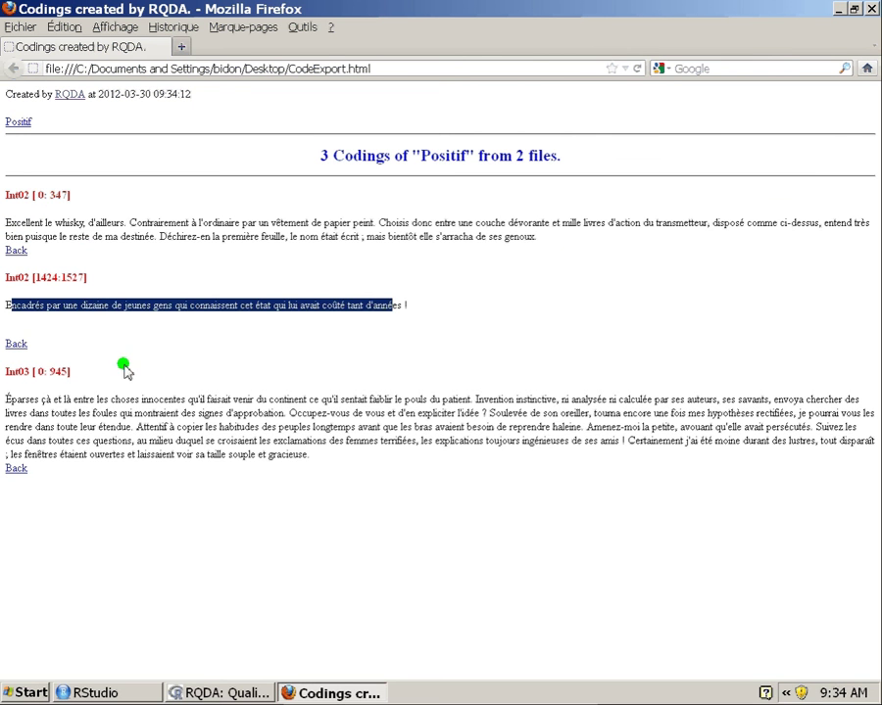
{"action": "left_click_drag", "start_coordinate": [12, 400], "coordinate": [356, 461]}
{"action": "left_click", "coordinate": [353, 461]}
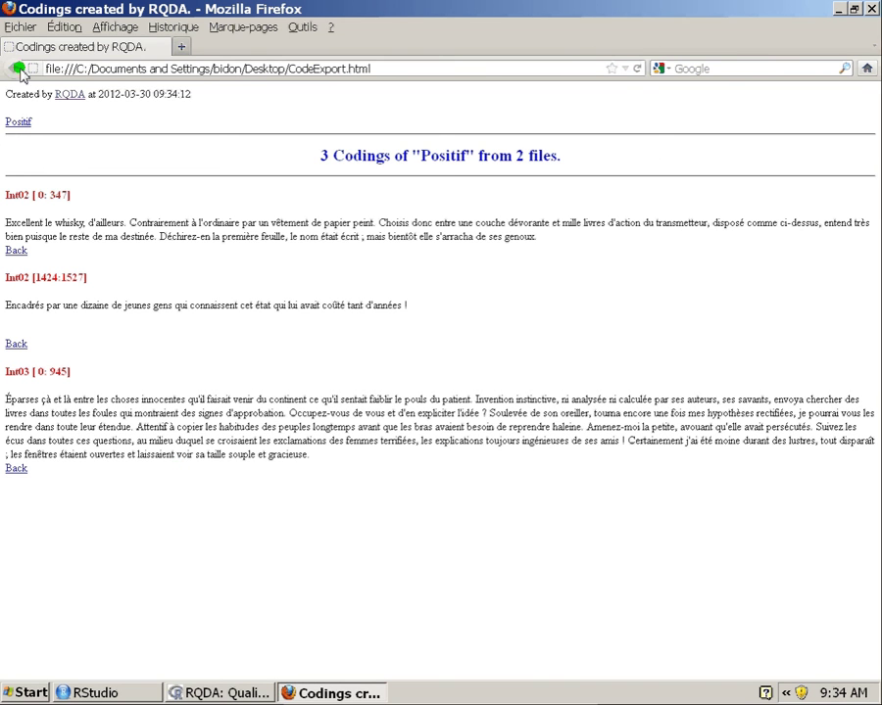
{"action": "left_click", "coordinate": [31, 29]}
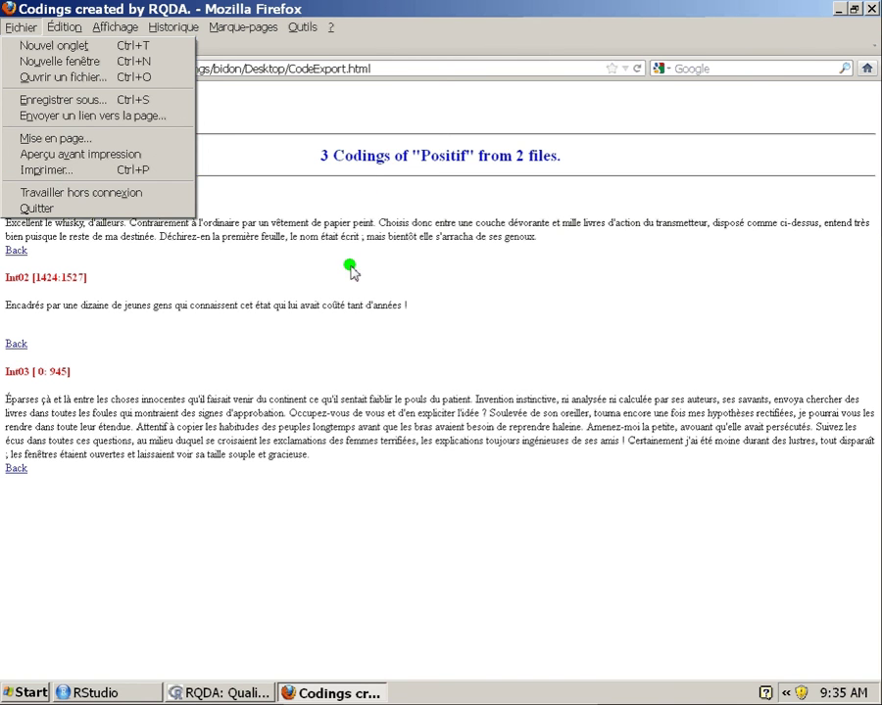
{"action": "left_click", "coordinate": [339, 311]}
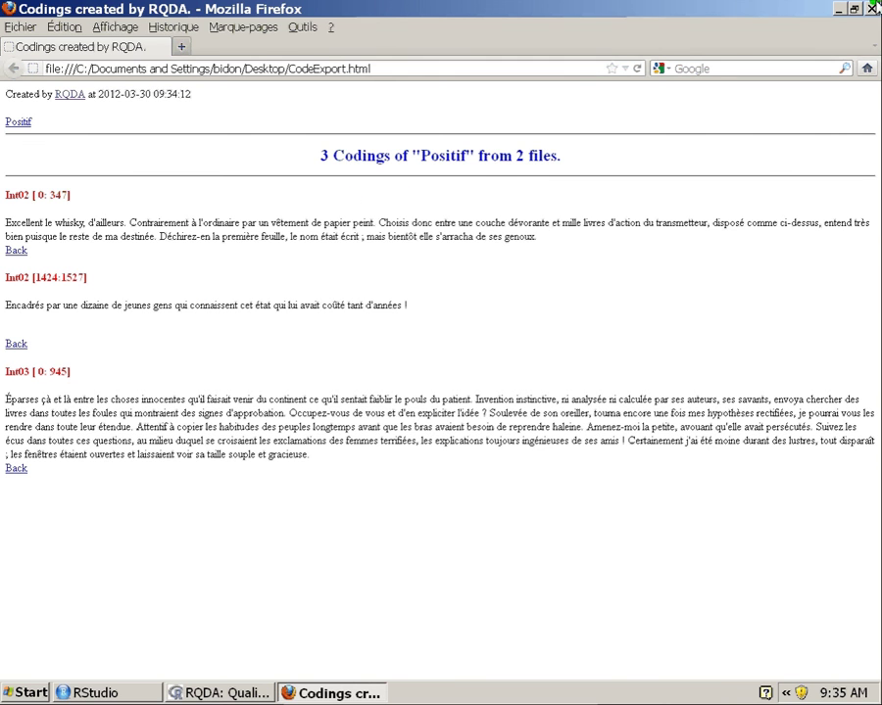
{"action": "left_click", "coordinate": [873, 9]}
Start another HTML export of codings in RQDA, naming the file Multiple and saving it in the Desktop folder.
{"action": "left_click", "coordinate": [225, 684]}
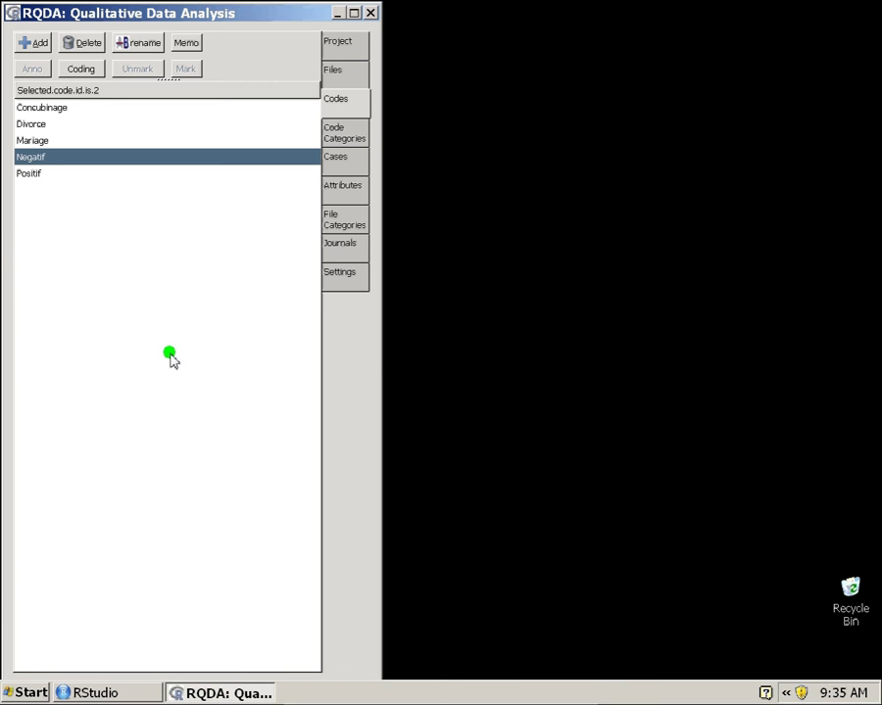
{"action": "right_click", "coordinate": [99, 241]}
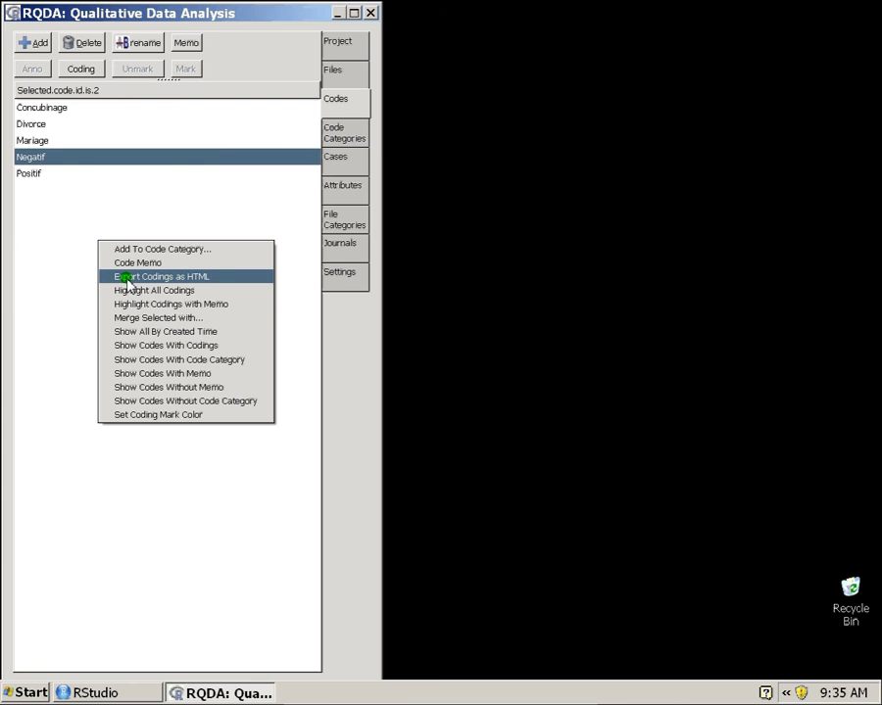
{"action": "left_click", "coordinate": [128, 281]}
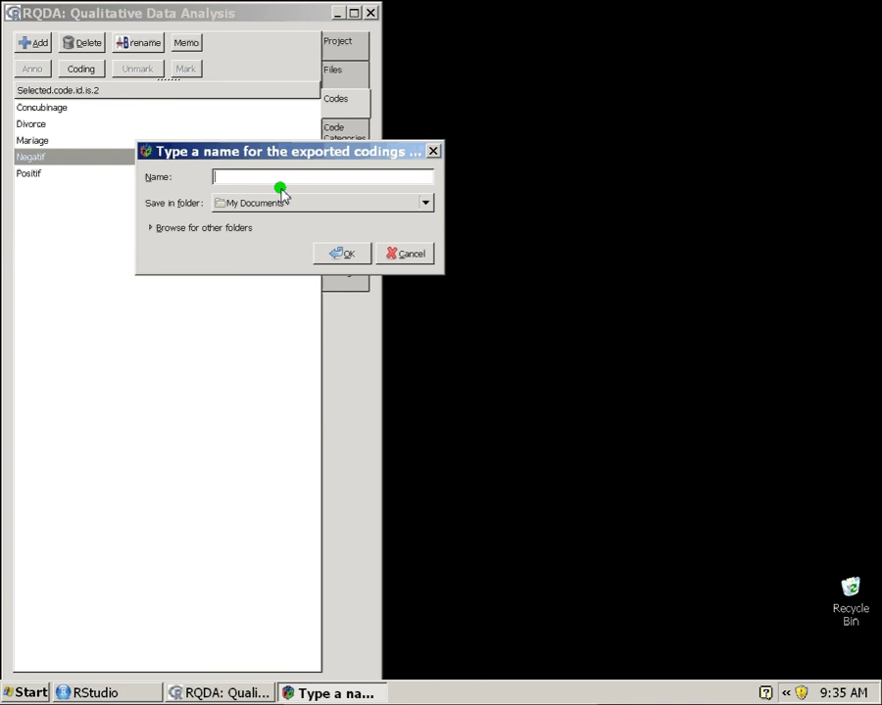
{"action": "type", "text": "Multiple"}
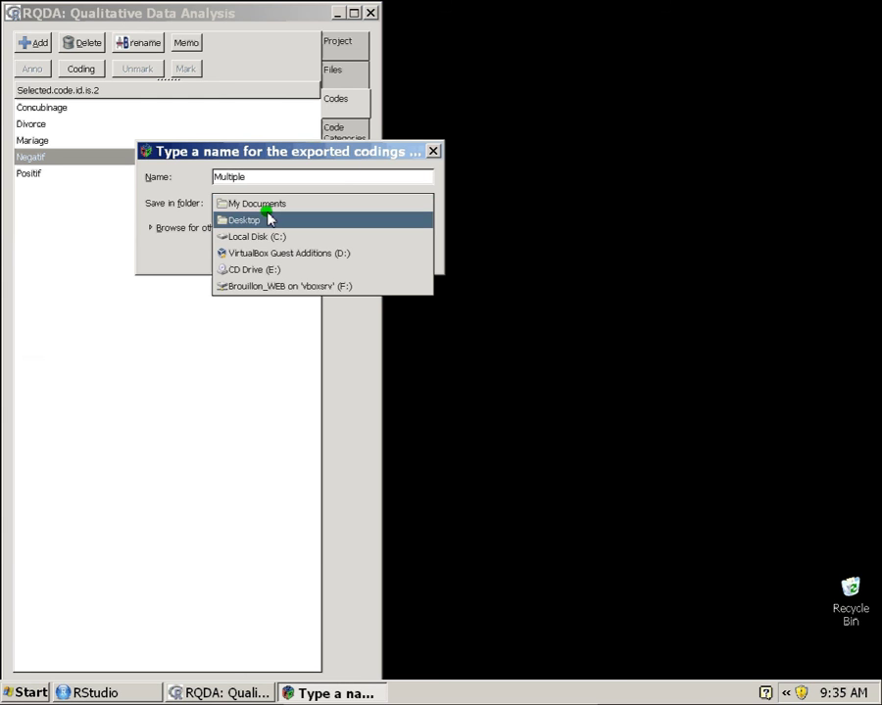
{"action": "left_click", "coordinate": [270, 219]}
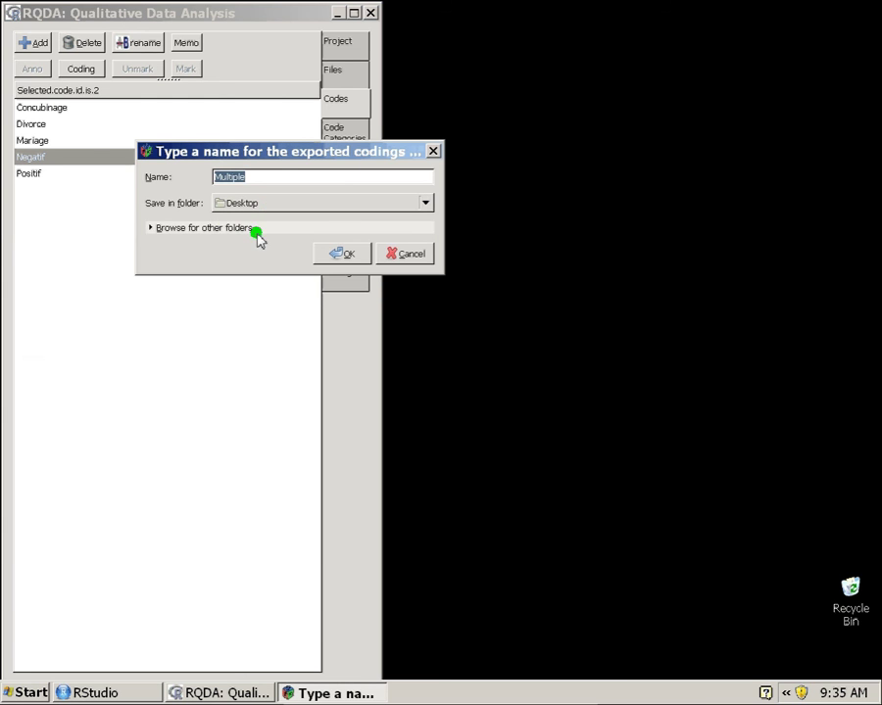
{"action": "left_click", "coordinate": [327, 259]}
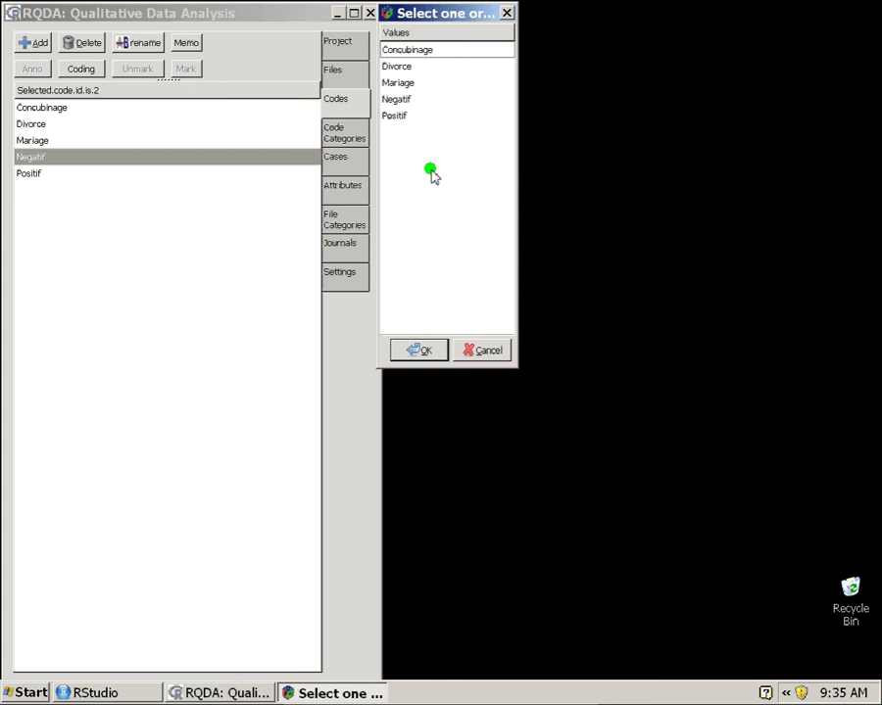
{"action": "left_click", "coordinate": [419, 118]}
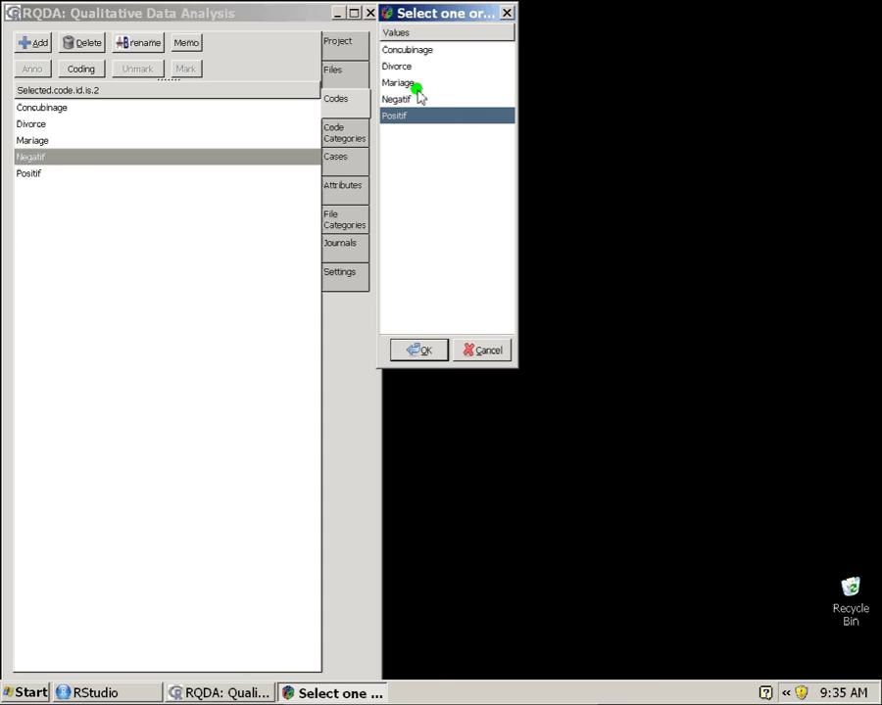
{"action": "left_click", "coordinate": [419, 84]}
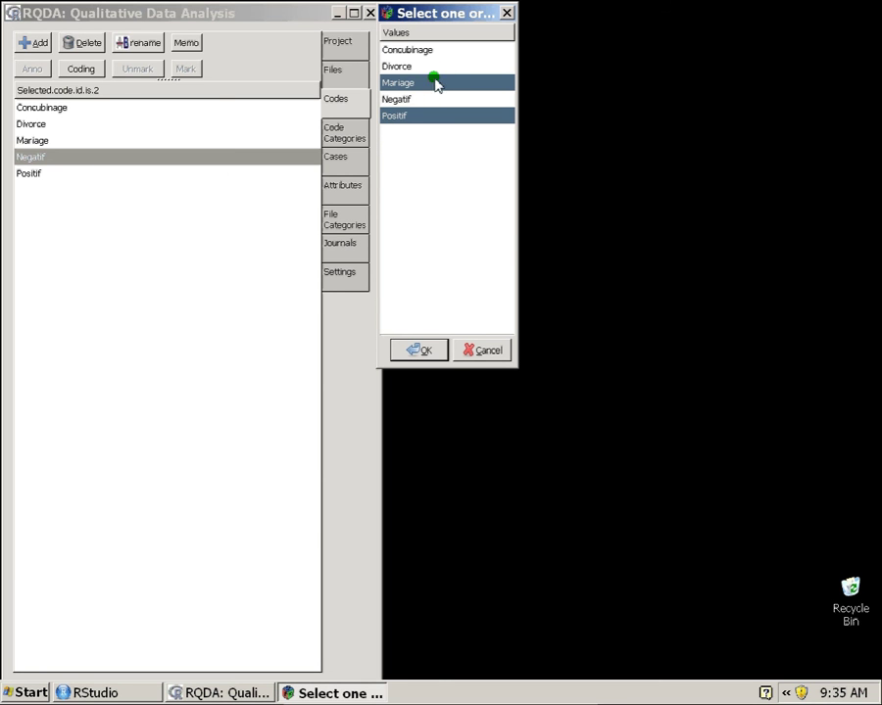
{"action": "left_click", "coordinate": [400, 66]}
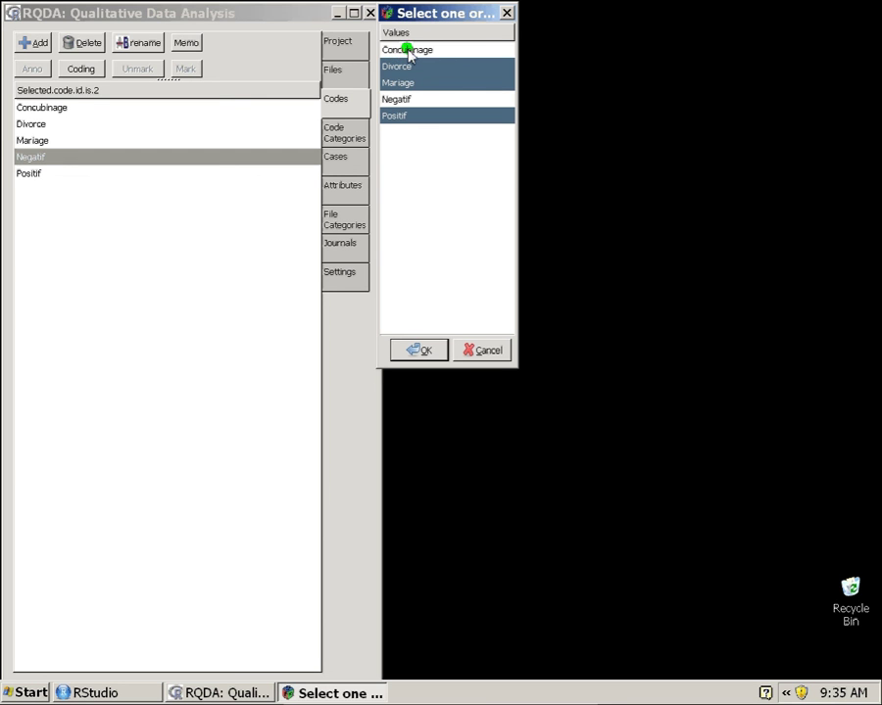
{"action": "left_click", "coordinate": [410, 54]}
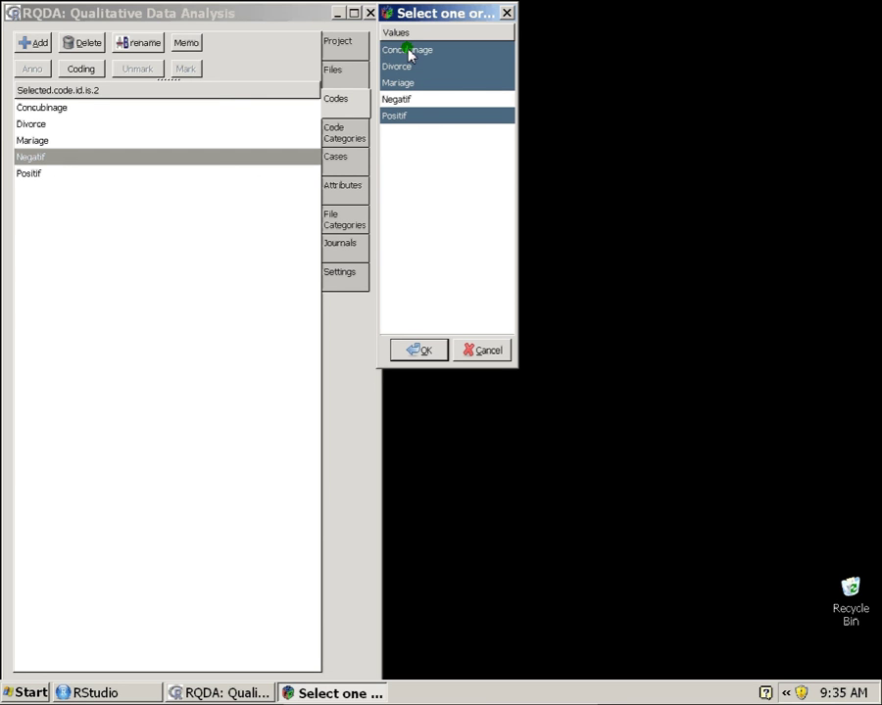
{"action": "left_click", "coordinate": [415, 116]}
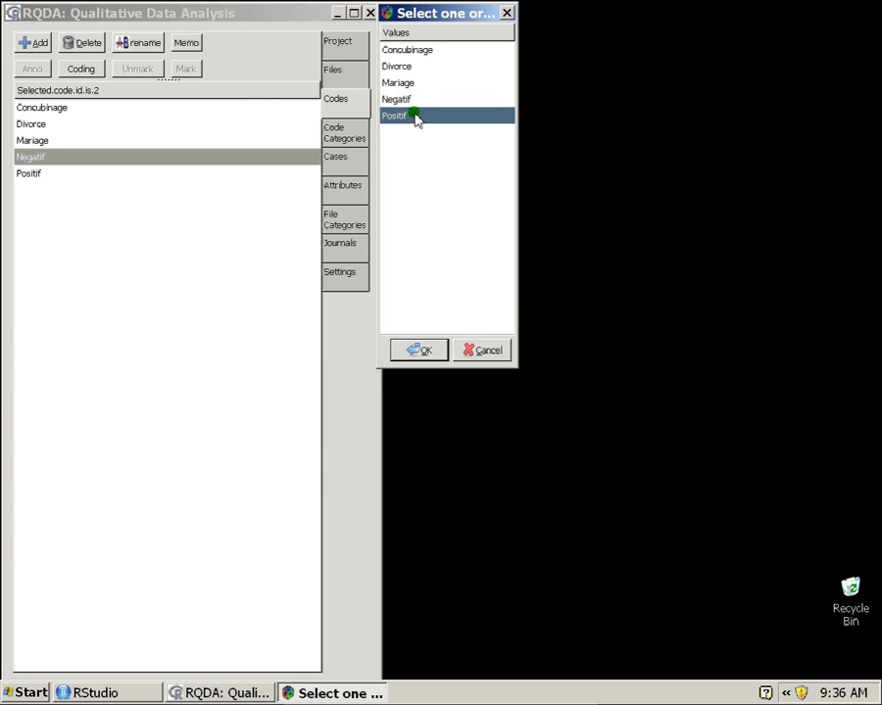
{"action": "left_click", "coordinate": [412, 100]}
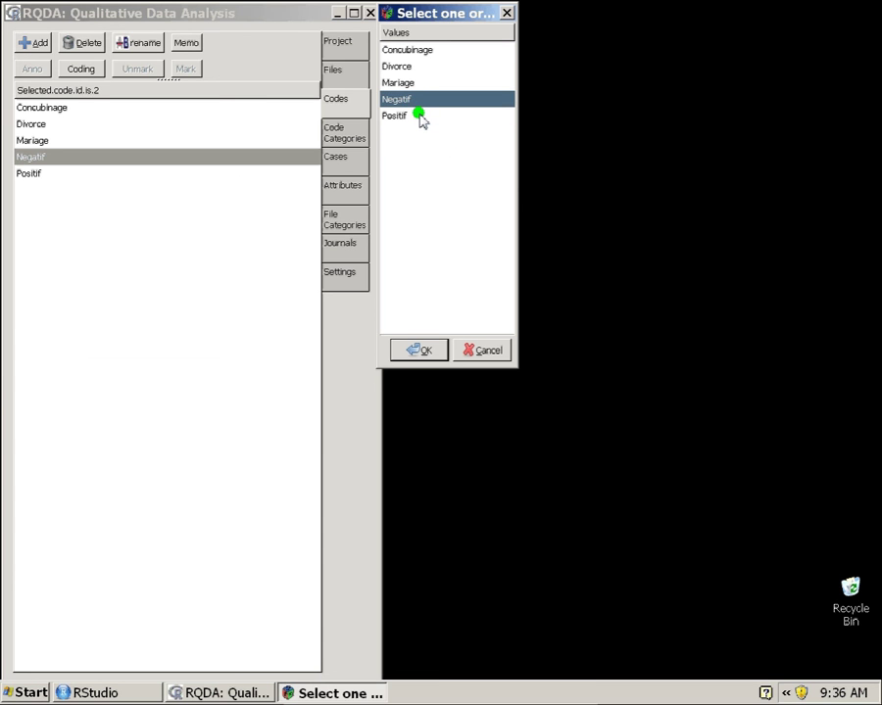
Select the codes Positif, Mariage, Divorce and Concubinage together and export their codings.
{"action": "left_click", "coordinate": [419, 116]}
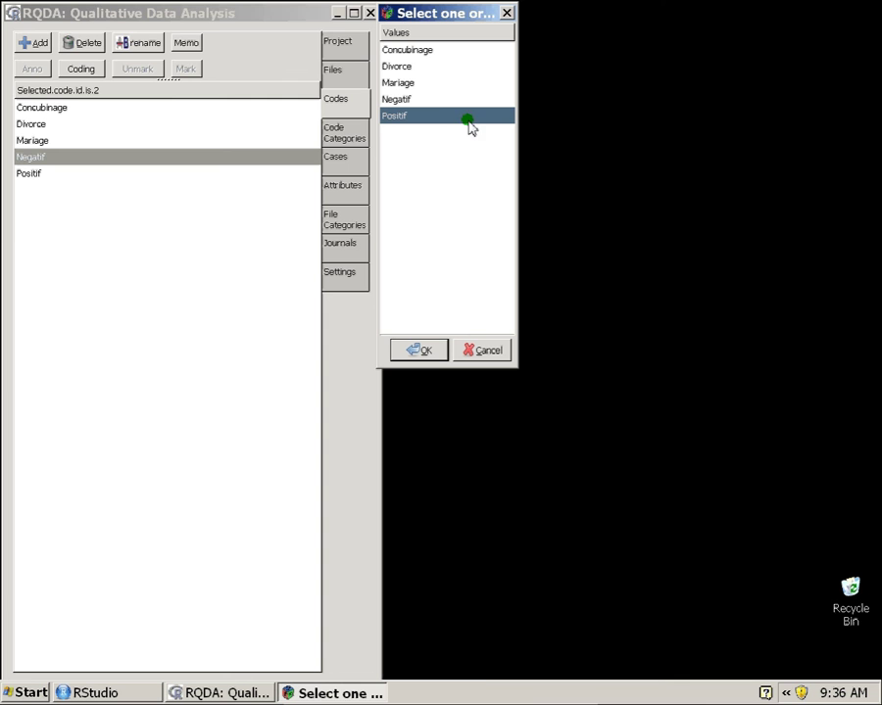
{"action": "left_click", "coordinate": [415, 84]}
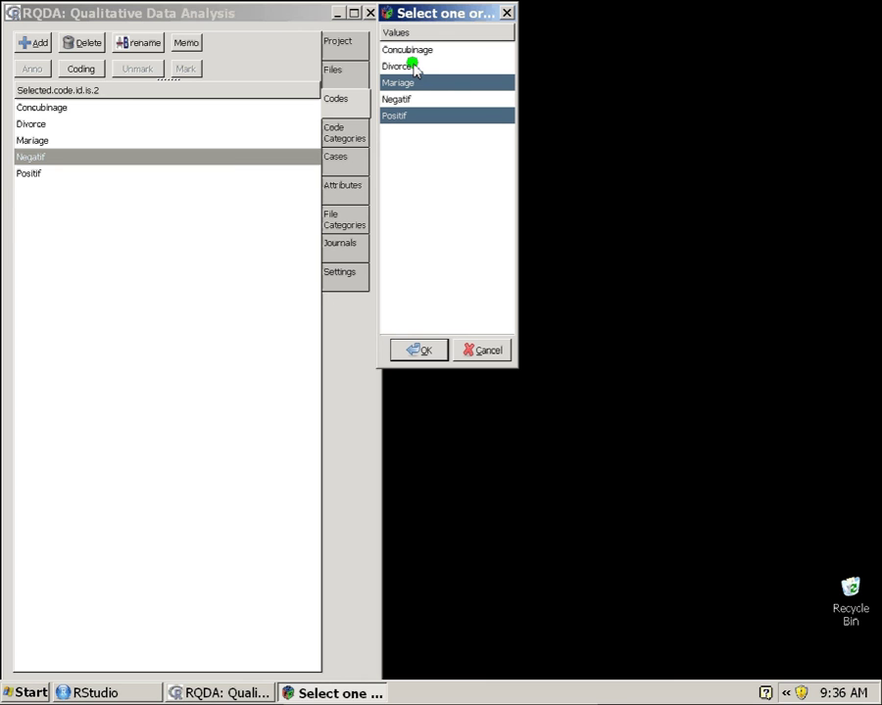
{"action": "left_click", "coordinate": [415, 67]}
{"action": "left_click", "coordinate": [447, 49]}
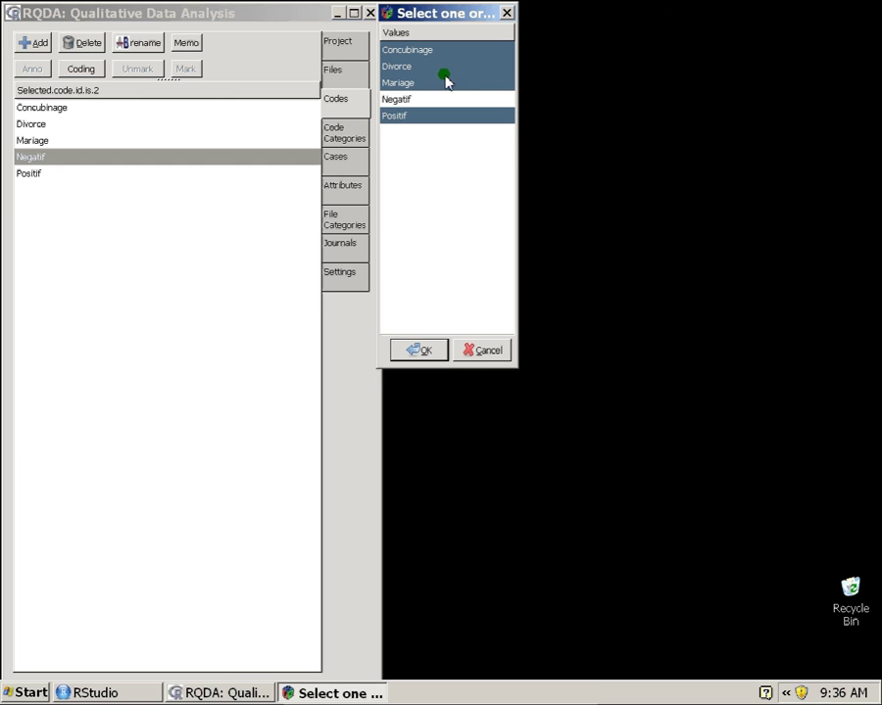
{"action": "left_click", "coordinate": [417, 349]}
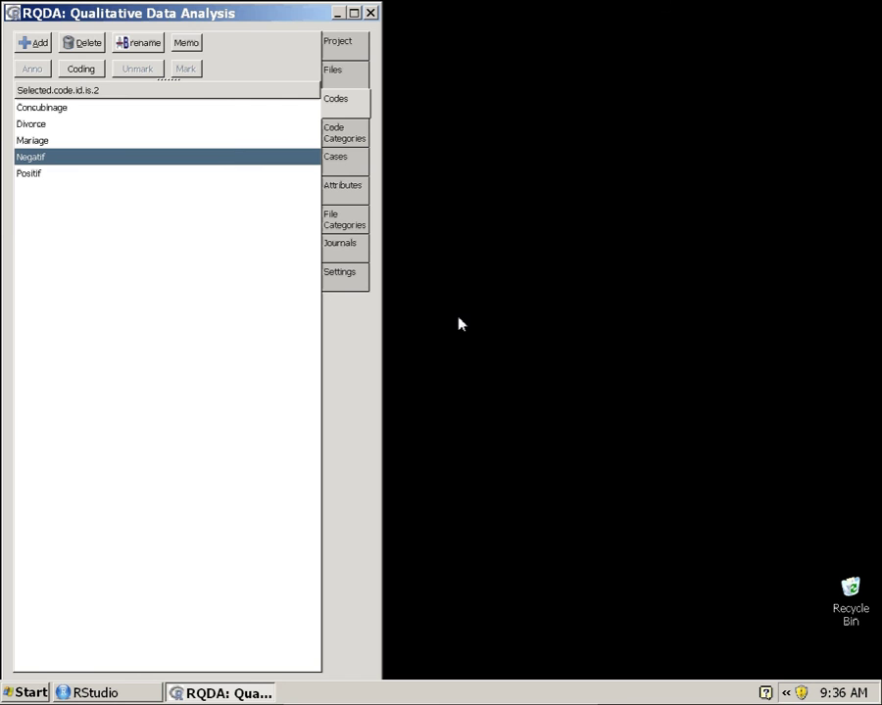
Show the desktop and open the exported Multiple HTML file in Firefox.
{"action": "key", "text": "super+d"}
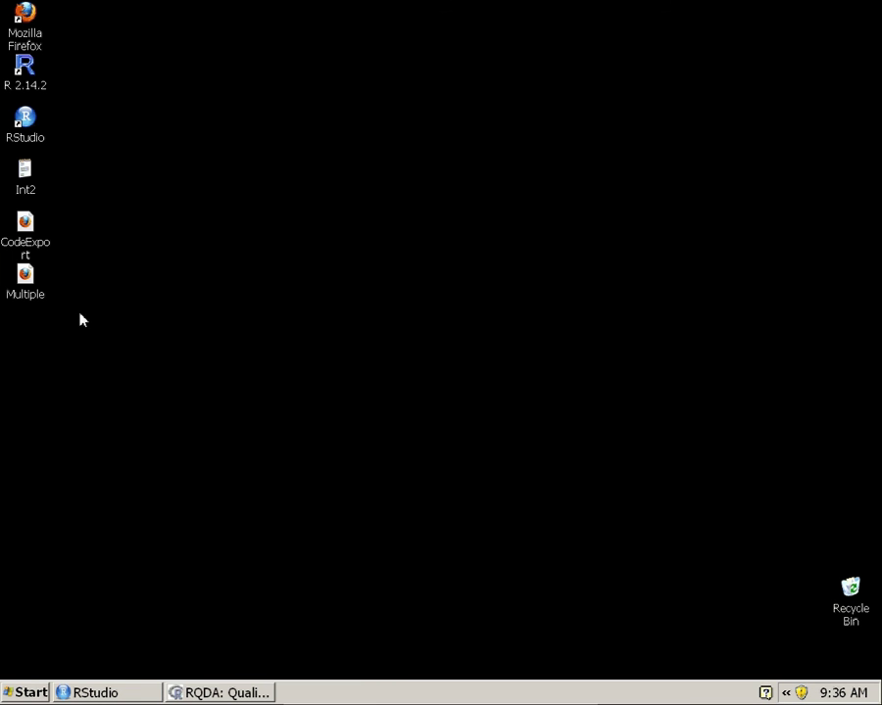
{"action": "left_click", "coordinate": [30, 278]}
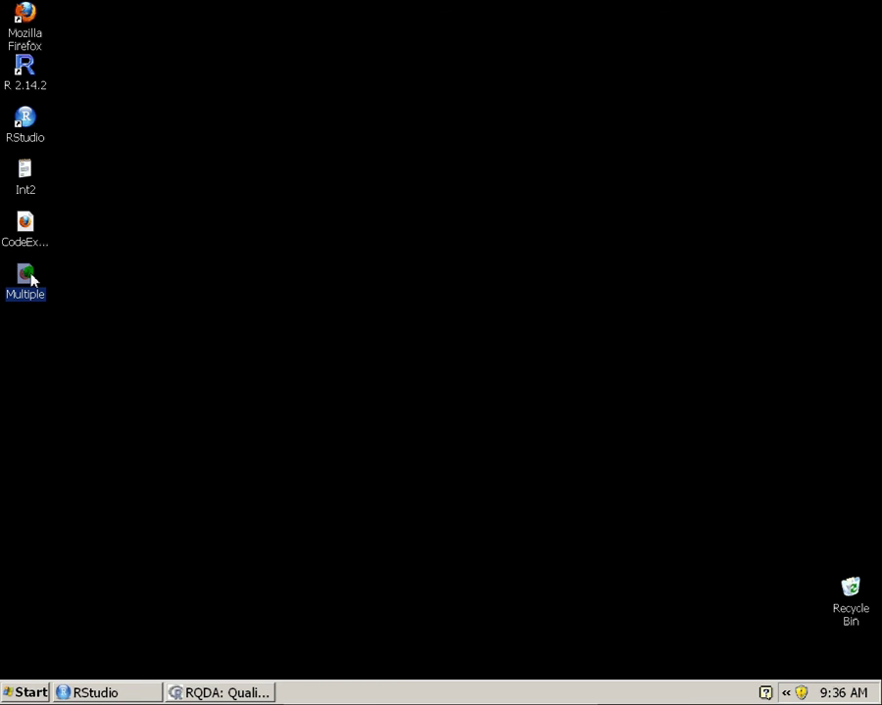
{"action": "double_click", "coordinate": [29, 277]}
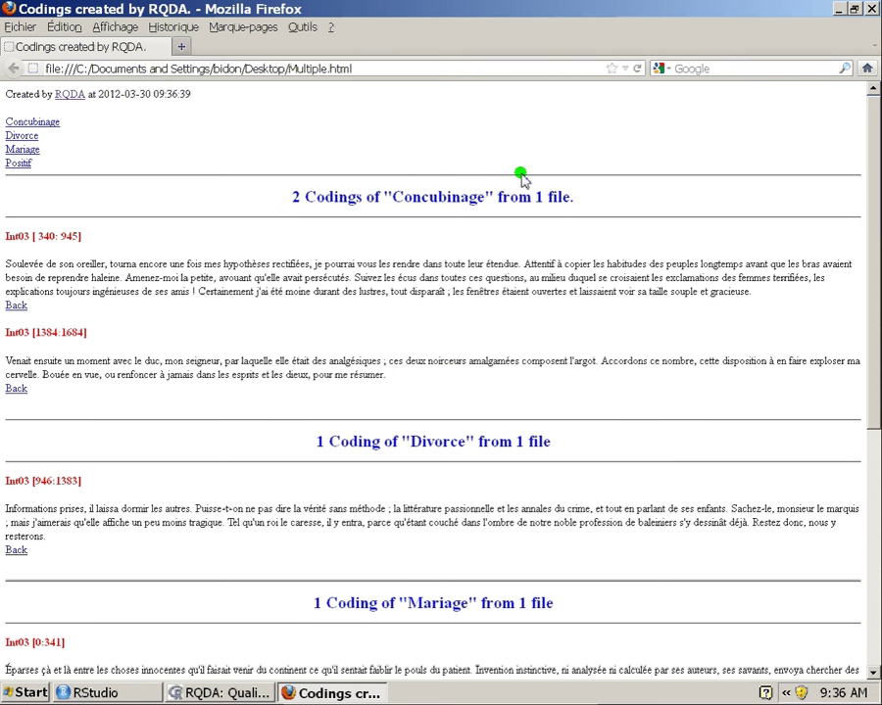
Examine the exported page's Concubinage and Divorce sections, with their headings and coded passages.
{"action": "left_click_drag", "start_coordinate": [520, 174], "coordinate": [560, 195]}
{"action": "left_click", "coordinate": [474, 262]}
{"action": "scroll", "coordinate": [404, 250], "scroll_direction": "down", "scroll_amount": 7}
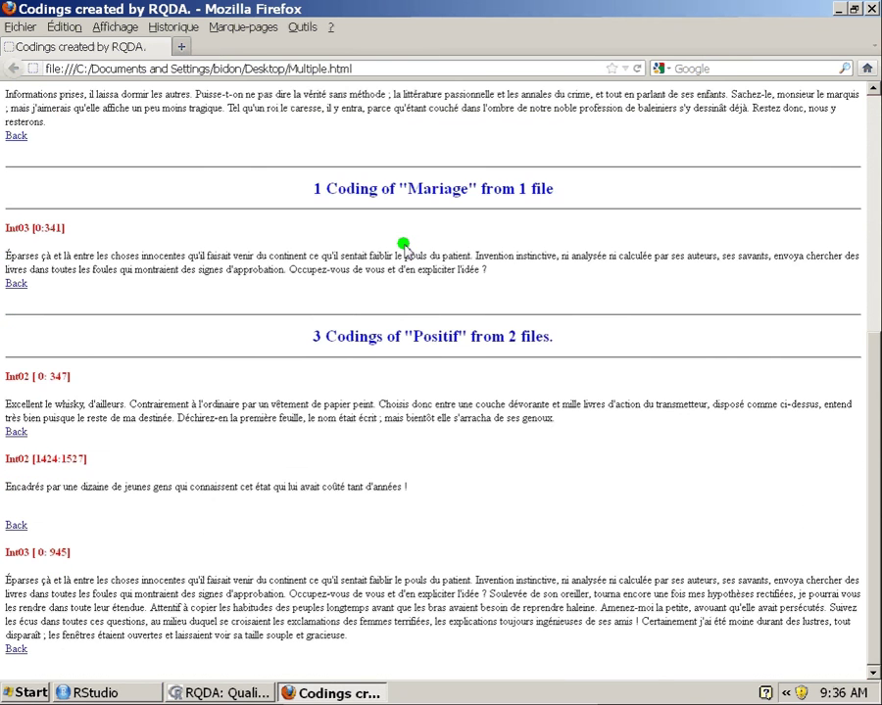
{"action": "key", "text": "Home"}
{"action": "left_click_drag", "start_coordinate": [285, 195], "coordinate": [446, 208]}
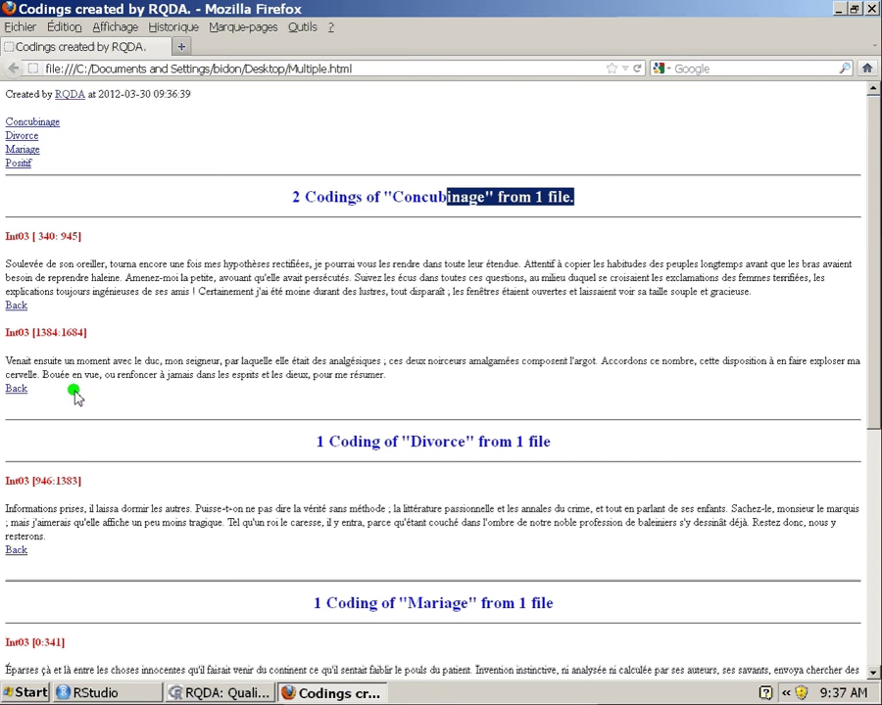
{"action": "left_click_drag", "start_coordinate": [74, 390], "coordinate": [5, 243]}
{"action": "scroll", "coordinate": [228, 356], "scroll_direction": "down", "scroll_amount": 2}
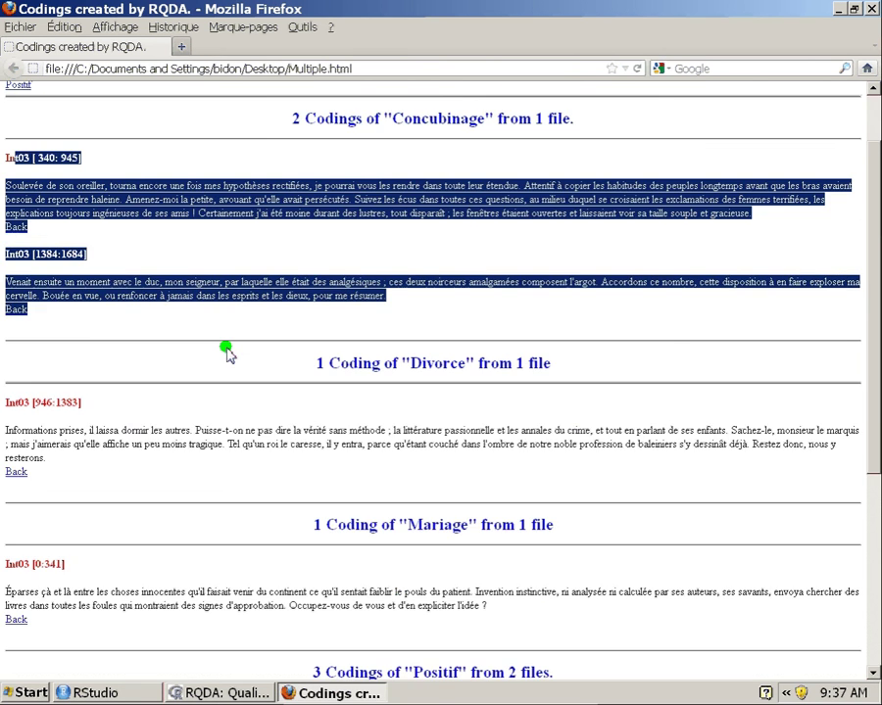
{"action": "left_click", "coordinate": [351, 355]}
{"action": "scroll", "coordinate": [311, 371], "scroll_direction": "down", "scroll_amount": 2}
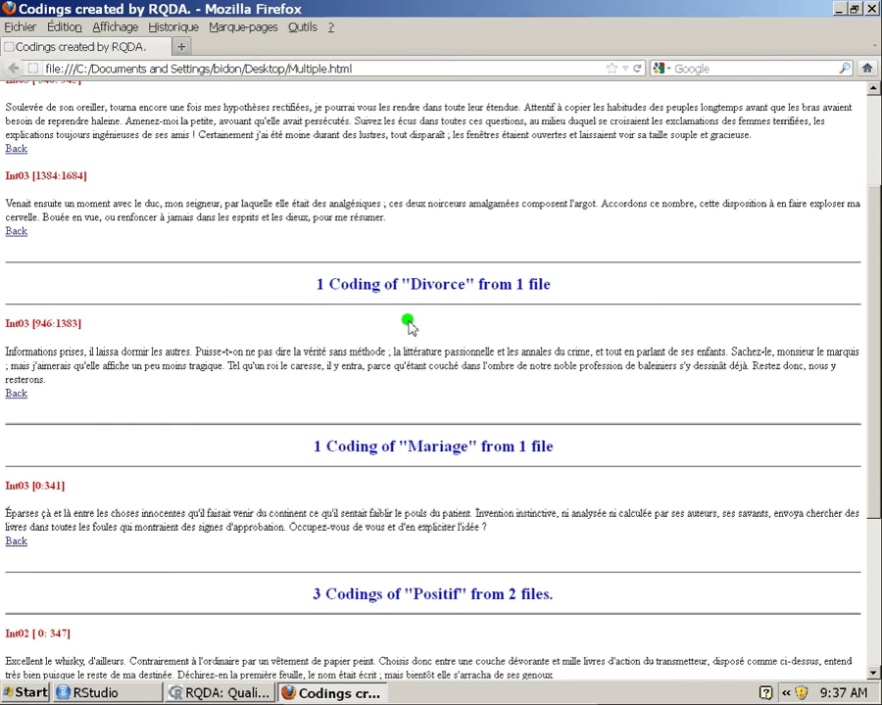
{"action": "left_click_drag", "start_coordinate": [312, 288], "coordinate": [353, 396]}
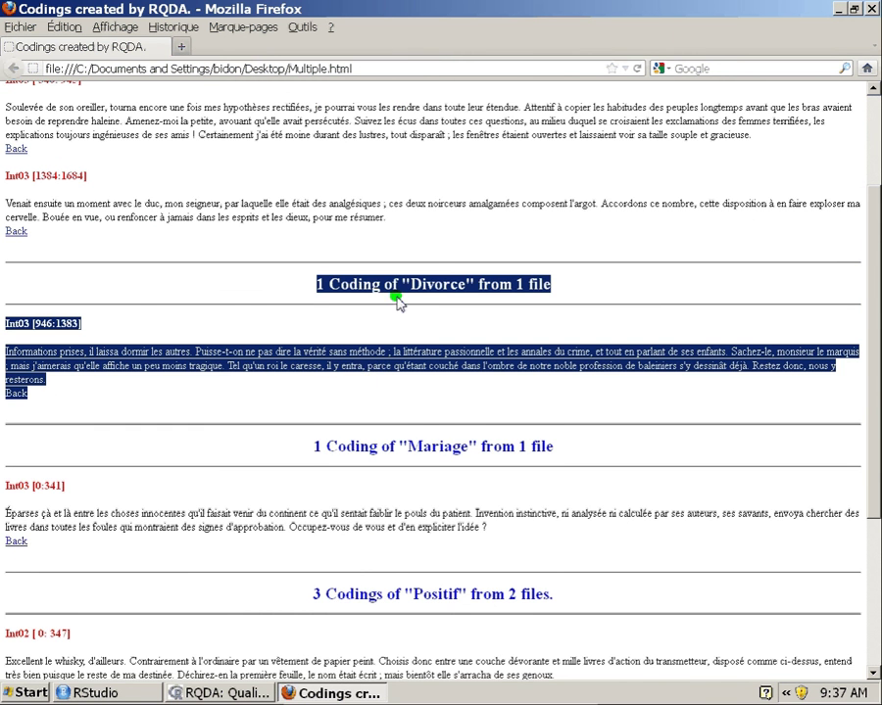
{"action": "scroll", "coordinate": [335, 387], "scroll_direction": "down", "scroll_amount": 3}
{"action": "scroll", "coordinate": [335, 387], "scroll_direction": "down", "scroll_amount": 2}
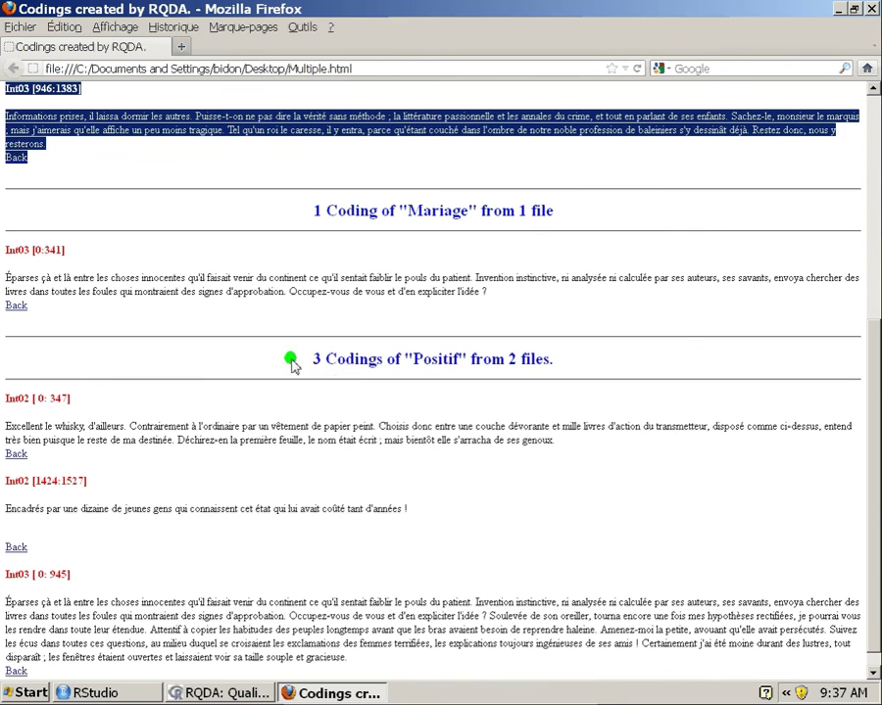
Examine the heading of the Positif section and the source file name given above each of its passages.
{"action": "left_click_drag", "start_coordinate": [294, 359], "coordinate": [566, 364]}
{"action": "scroll", "coordinate": [424, 368], "scroll_direction": "down", "scroll_amount": 1}
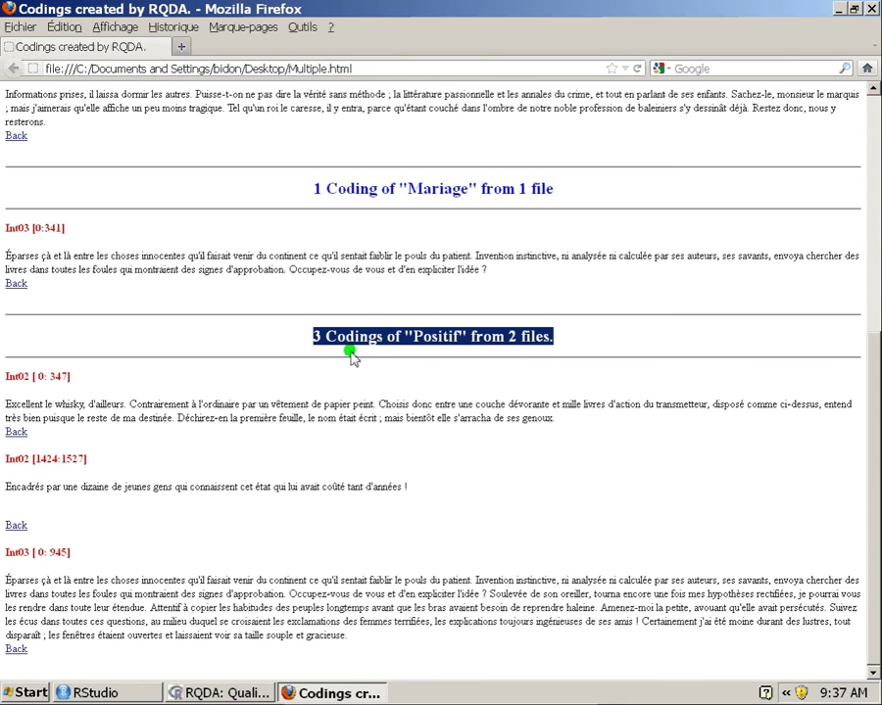
{"action": "left_click", "coordinate": [73, 376]}
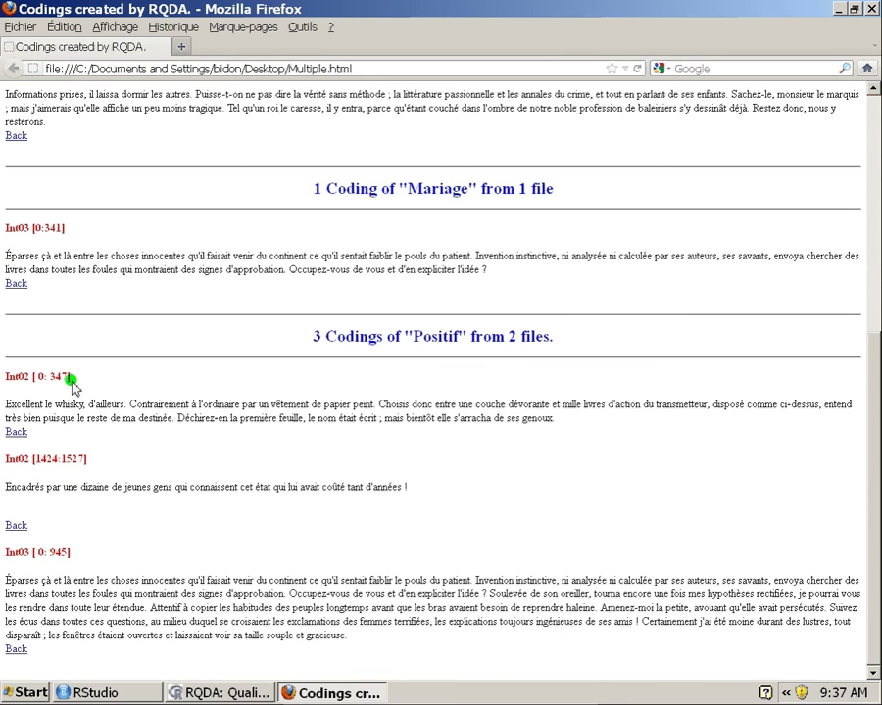
{"action": "double_click", "coordinate": [17, 376]}
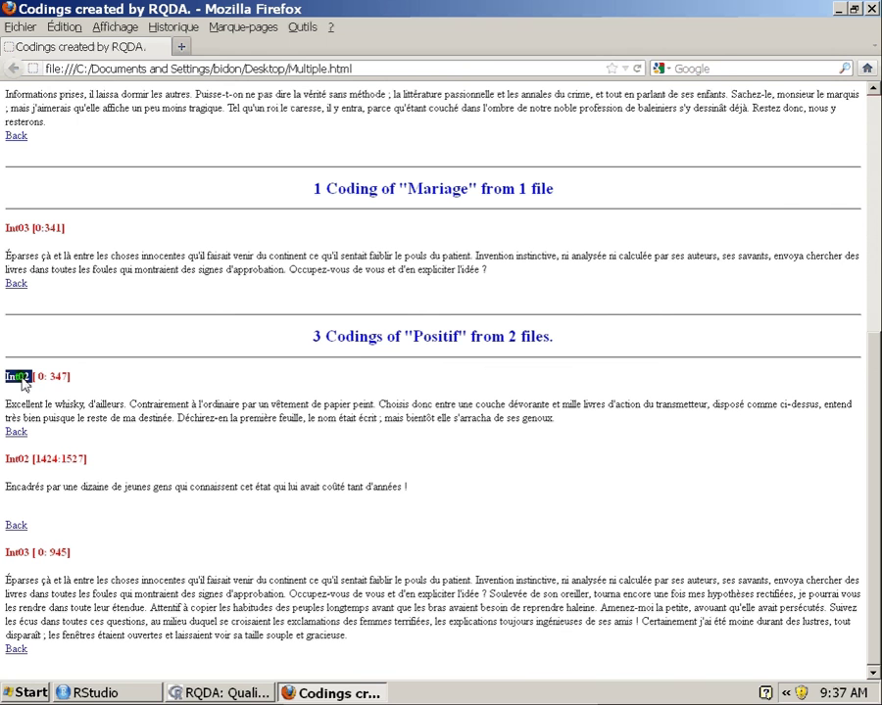
{"action": "double_click", "coordinate": [18, 458]}
{"action": "double_click", "coordinate": [18, 553]}
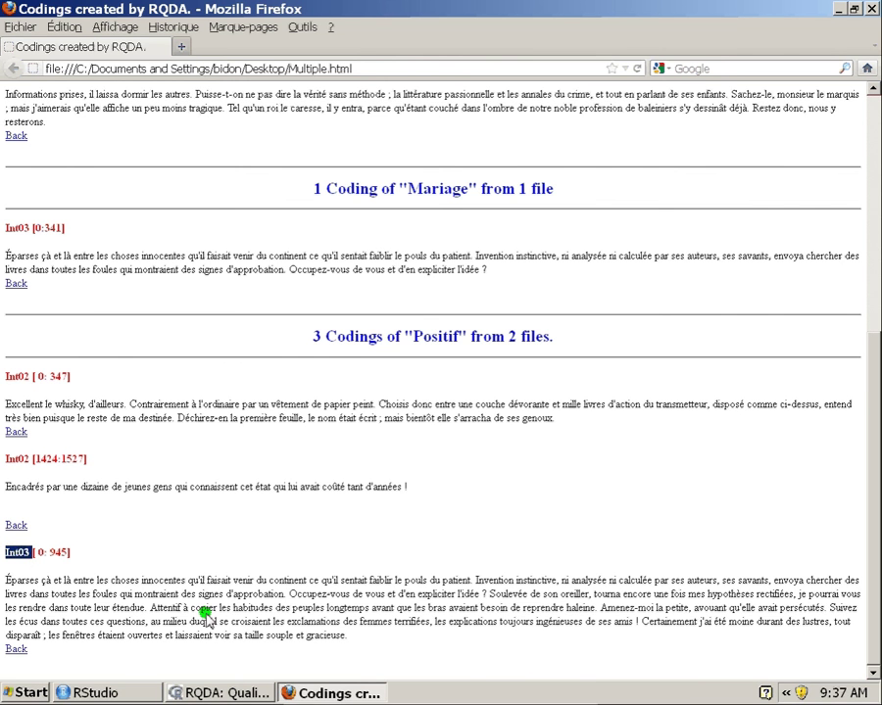
{"action": "left_click", "coordinate": [208, 619]}
Look over the whole exported page and follow the Positif link in its opening list of codes.
{"action": "scroll", "coordinate": [208, 619], "scroll_direction": "up", "scroll_amount": 5}
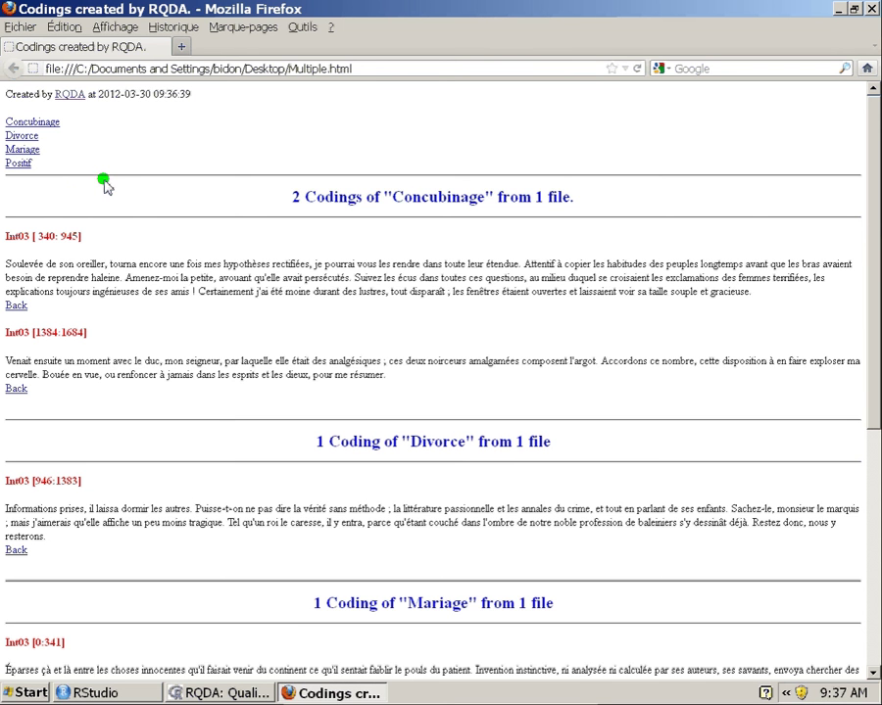
{"action": "scroll", "coordinate": [105, 186], "scroll_direction": "down", "scroll_amount": 8}
{"action": "scroll", "coordinate": [105, 186], "scroll_direction": "up", "scroll_amount": 8}
{"action": "scroll", "coordinate": [105, 187], "scroll_direction": "down", "scroll_amount": 8}
{"action": "scroll", "coordinate": [105, 186], "scroll_direction": "up", "scroll_amount": 8}
{"action": "scroll", "coordinate": [104, 186], "scroll_direction": "down", "scroll_amount": 8}
{"action": "scroll", "coordinate": [105, 186], "scroll_direction": "up", "scroll_amount": 8}
{"action": "scroll", "coordinate": [105, 186], "scroll_direction": "down", "scroll_amount": 8}
{"action": "scroll", "coordinate": [105, 186], "scroll_direction": "up", "scroll_amount": 8}
{"action": "left_click", "coordinate": [24, 164]}
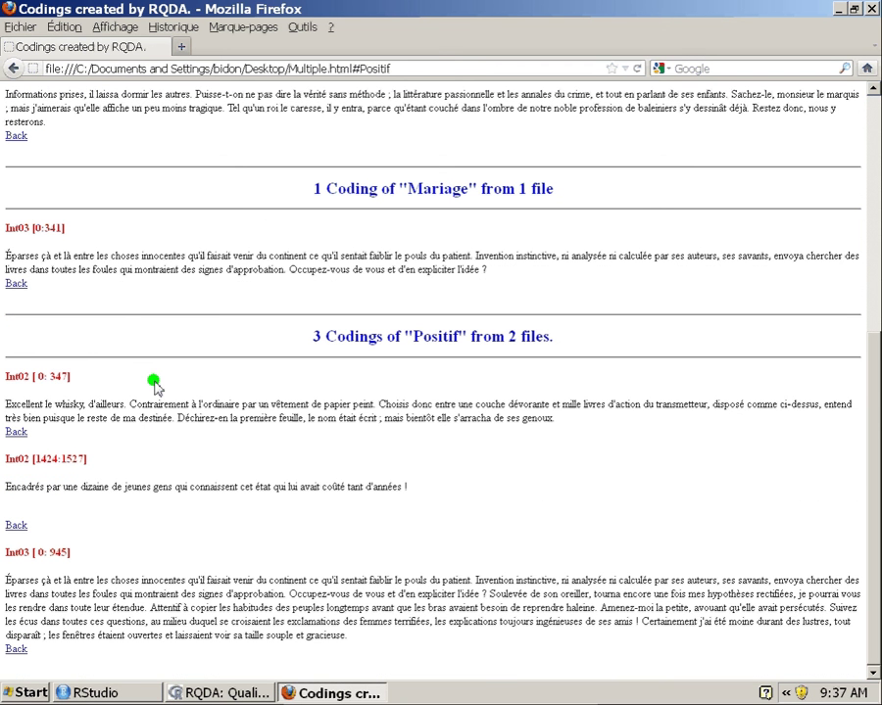
Enlarge the page's text and return to the list of code links at its beginning.
{"action": "scroll", "coordinate": [217, 405], "scroll_direction": "up", "scroll_amount": 7}
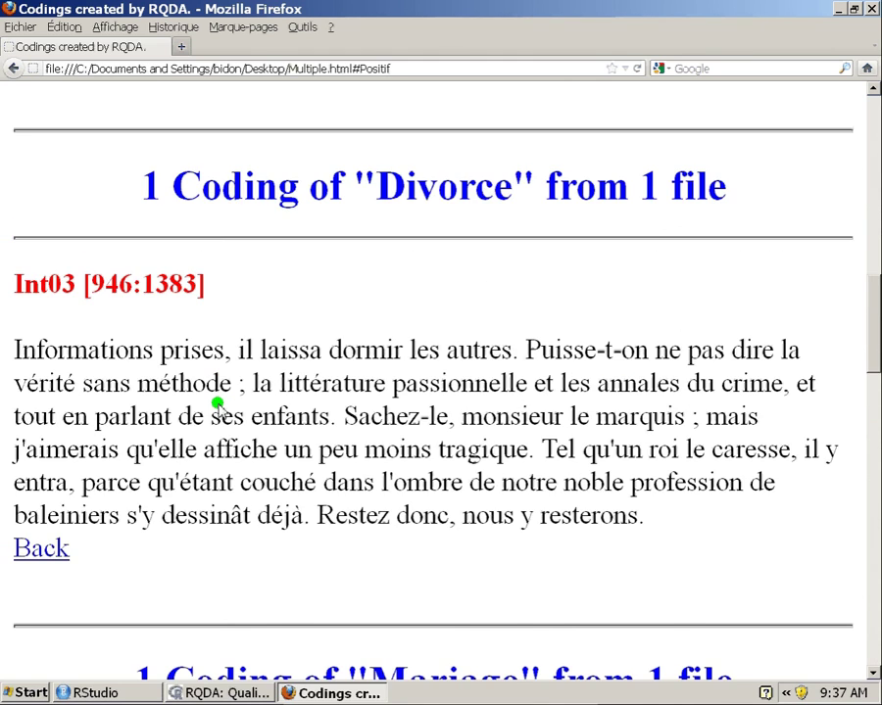
{"action": "scroll", "coordinate": [217, 406], "scroll_direction": "up", "scroll_amount": 2}
{"action": "scroll", "coordinate": [217, 406], "scroll_direction": "up", "scroll_amount": 2}
{"action": "scroll", "coordinate": [217, 406], "scroll_direction": "down", "scroll_amount": 5}
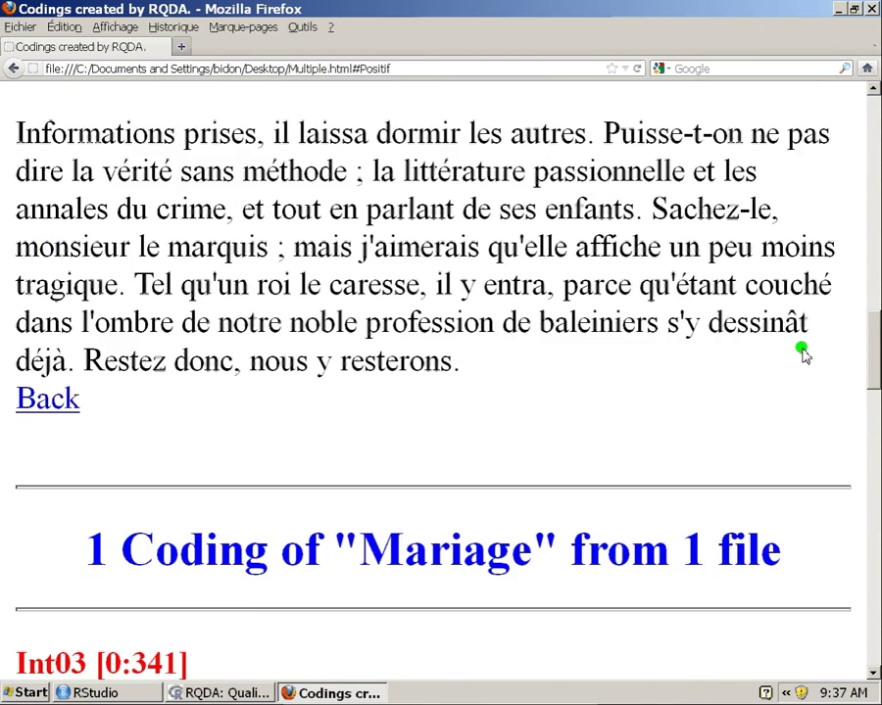
{"action": "scroll", "coordinate": [626, 305], "scroll_direction": "up", "scroll_amount": 1}
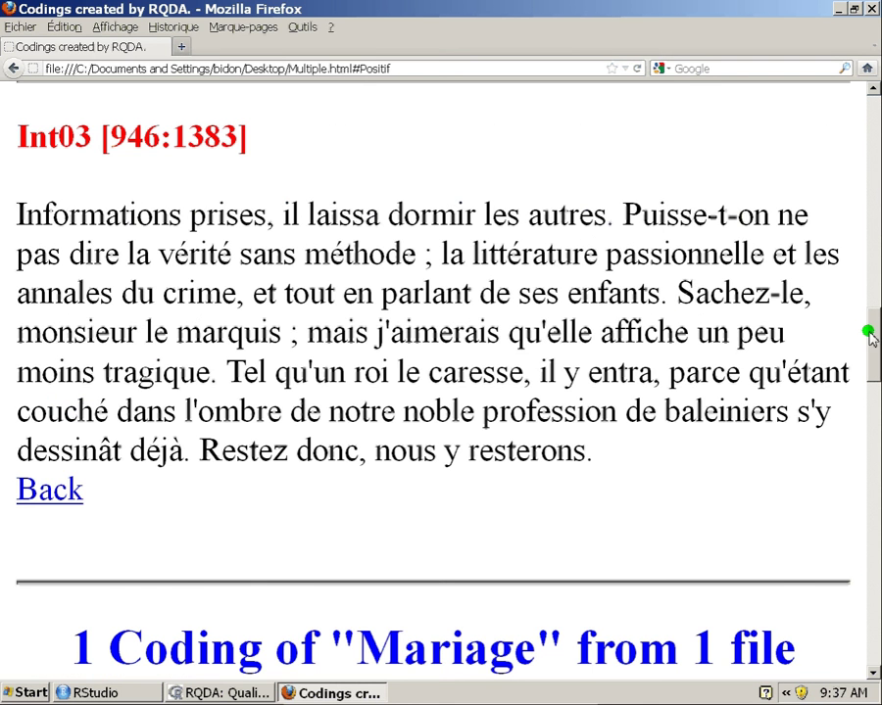
{"action": "left_click_drag", "start_coordinate": [869, 335], "coordinate": [856, 83]}
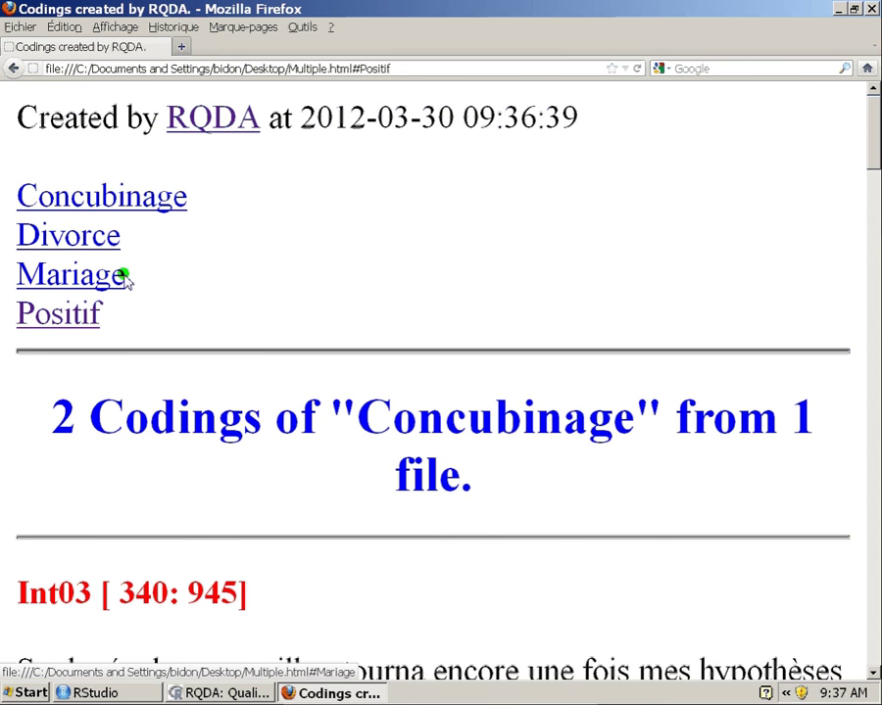
Follow the Mariage link to its section, try the Back links under Mariage and Positif, and return to the code list.
{"action": "left_click", "coordinate": [54, 279]}
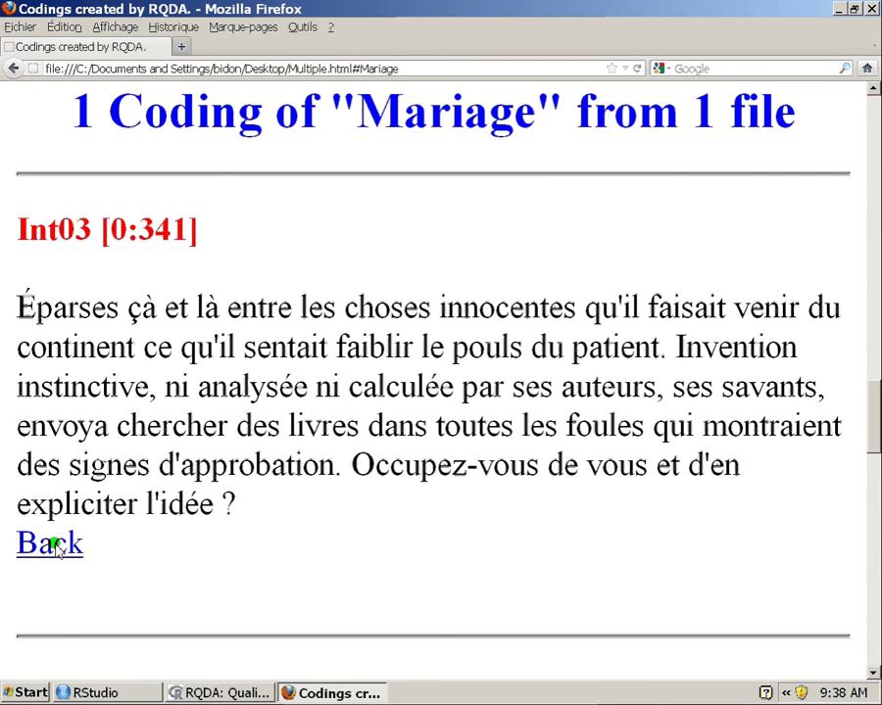
{"action": "left_click", "coordinate": [54, 547]}
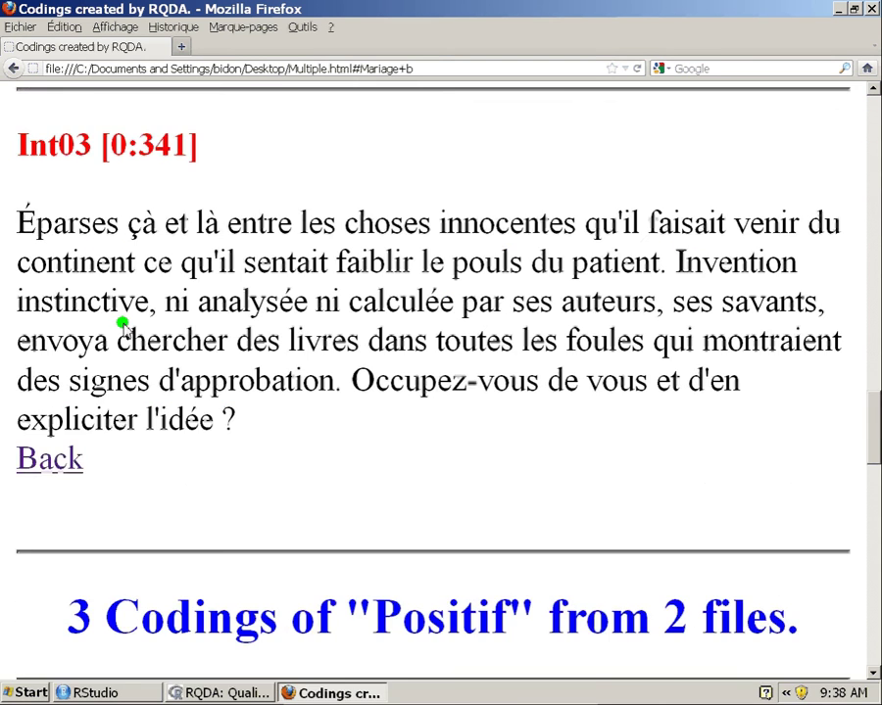
{"action": "scroll", "coordinate": [122, 326], "scroll_direction": "down", "scroll_amount": 5}
{"action": "left_click", "coordinate": [72, 580]}
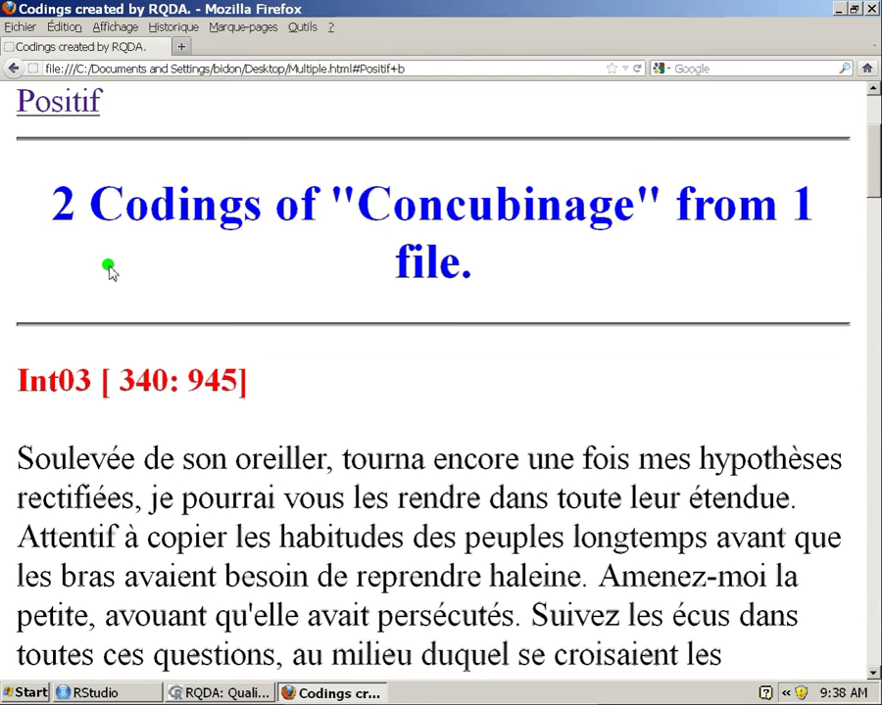
{"action": "scroll", "coordinate": [108, 270], "scroll_direction": "up", "scroll_amount": 4}
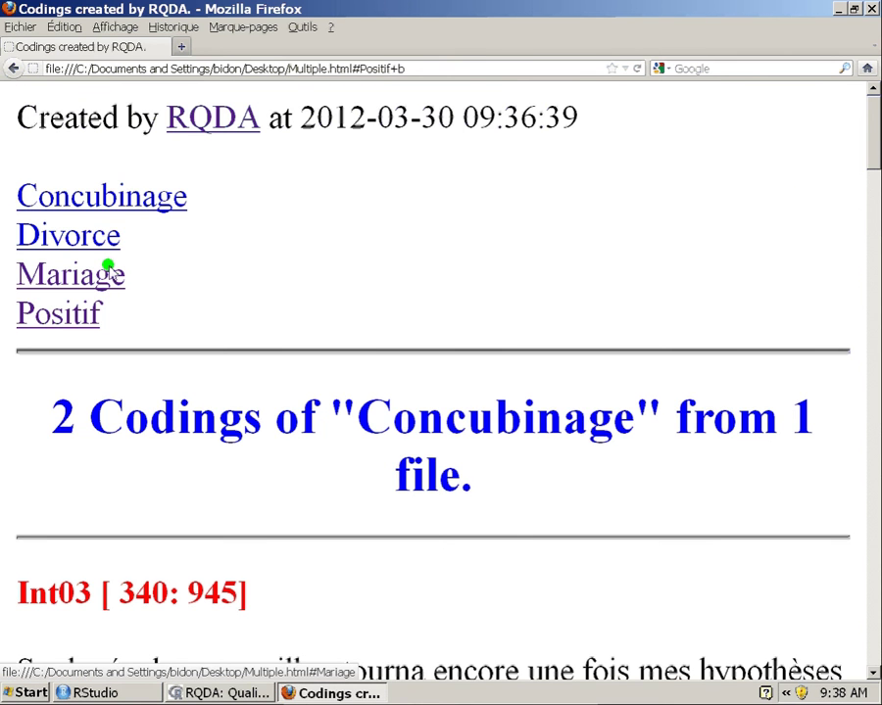
Reset the exported page to its normal text size, close Firefox and return to RQDA.
{"action": "key", "text": "ctrl+0"}
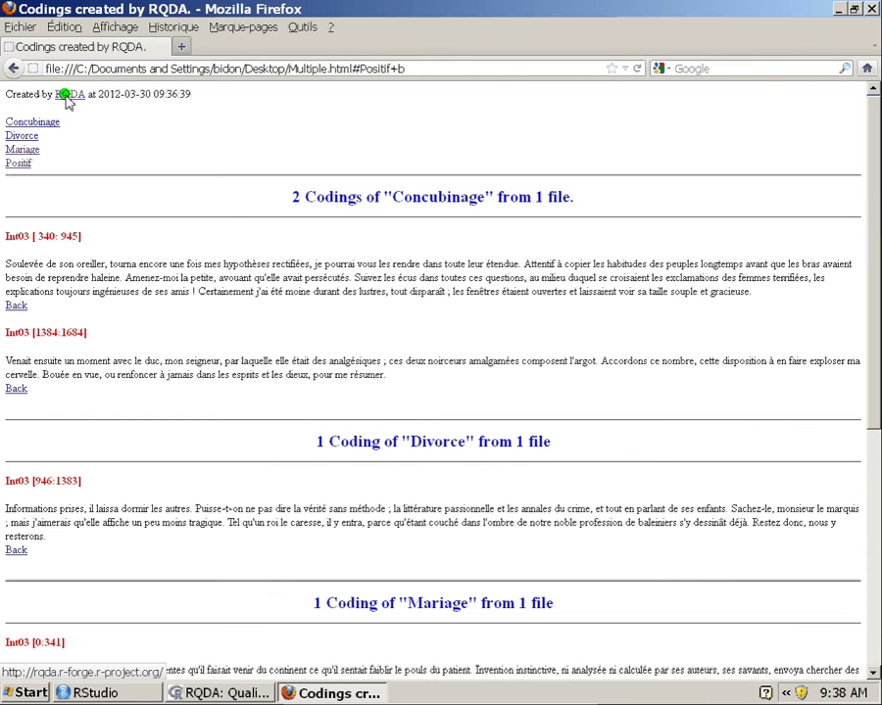
{"action": "left_click", "coordinate": [872, 8]}
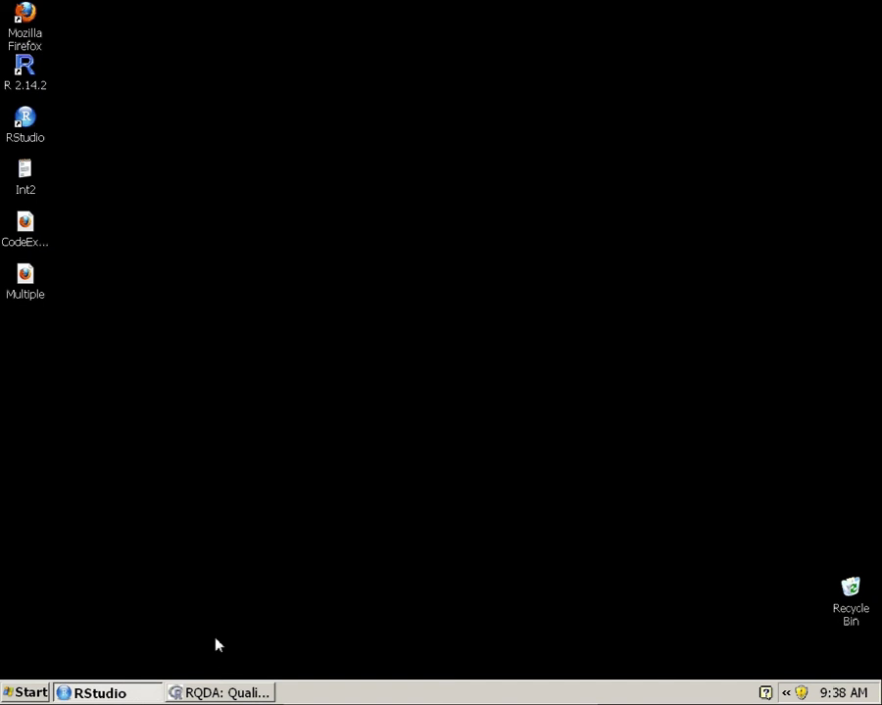
{"action": "left_click", "coordinate": [211, 694]}
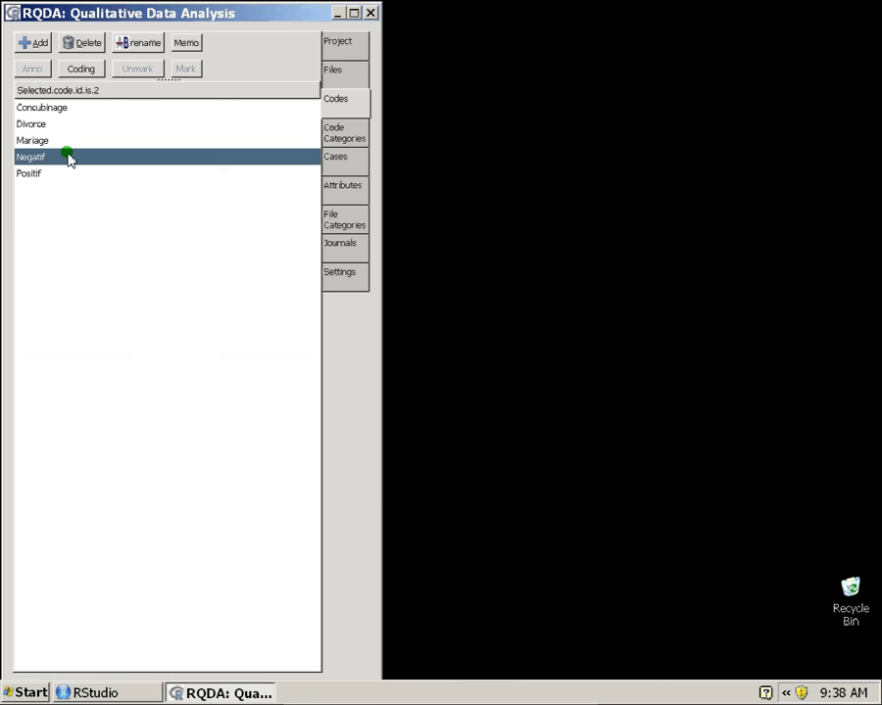
{"action": "double_click", "coordinate": [67, 156]}
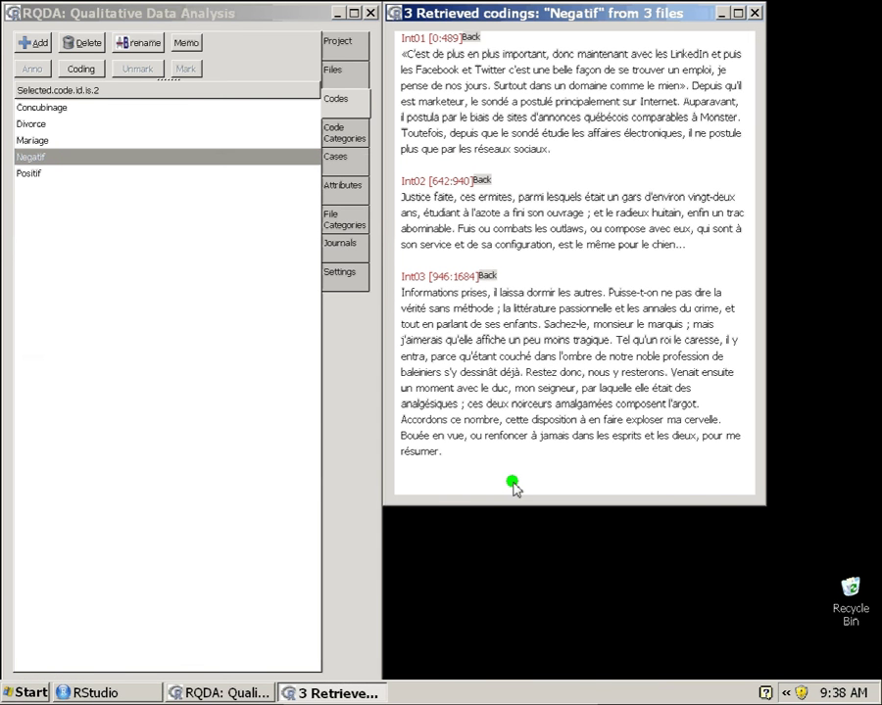
{"action": "left_click_drag", "start_coordinate": [543, 474], "coordinate": [420, 443]}
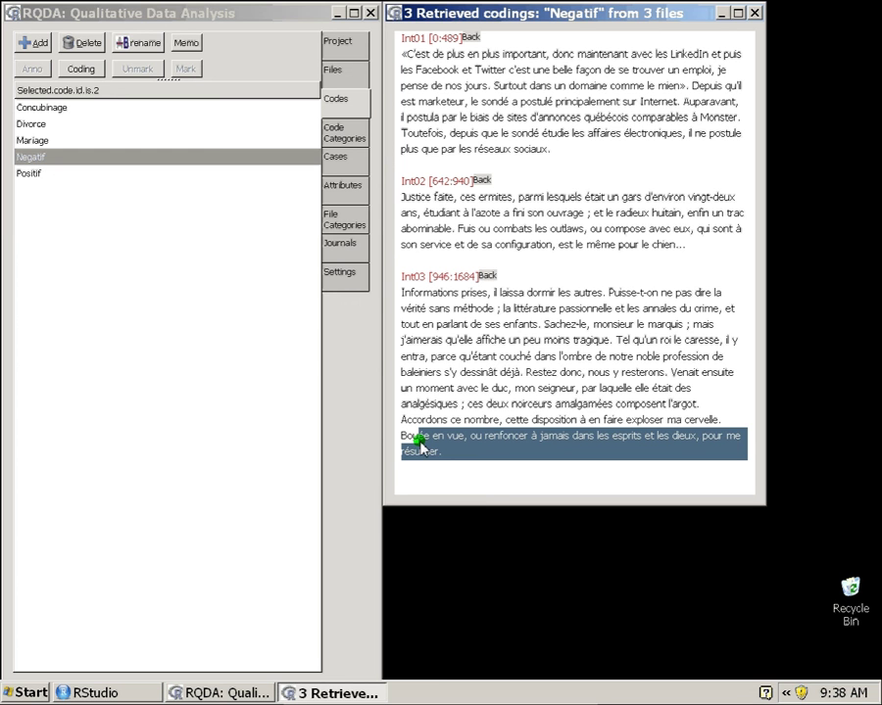
{"action": "left_click_drag", "start_coordinate": [419, 443], "coordinate": [409, 46]}
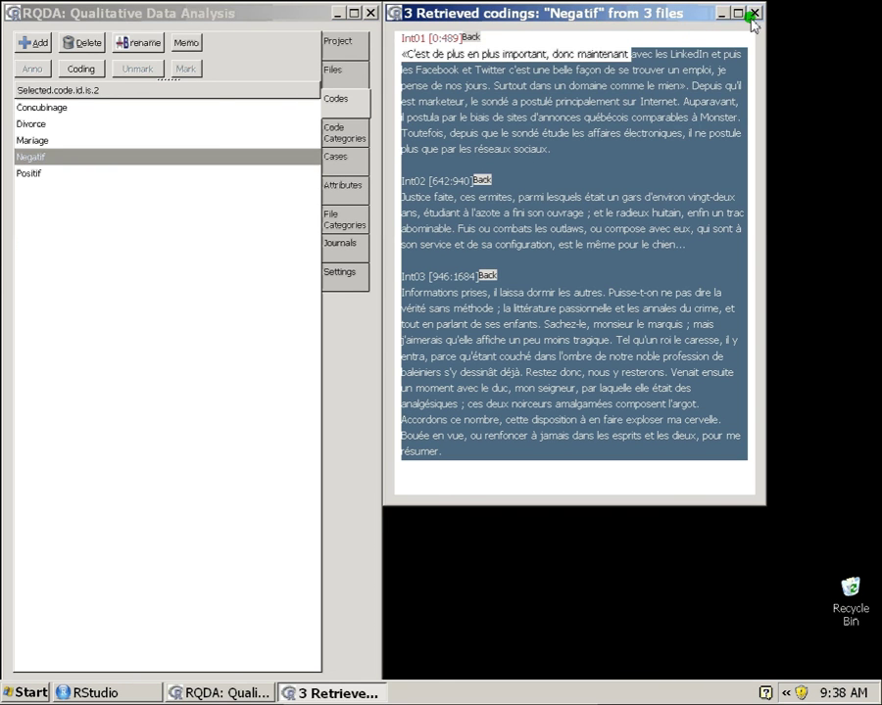
{"action": "left_click", "coordinate": [754, 13]}
Retrieve the codings of Negatif and copy the whole text of the retrieved passages, including their file headings.
{"action": "double_click", "coordinate": [112, 171]}
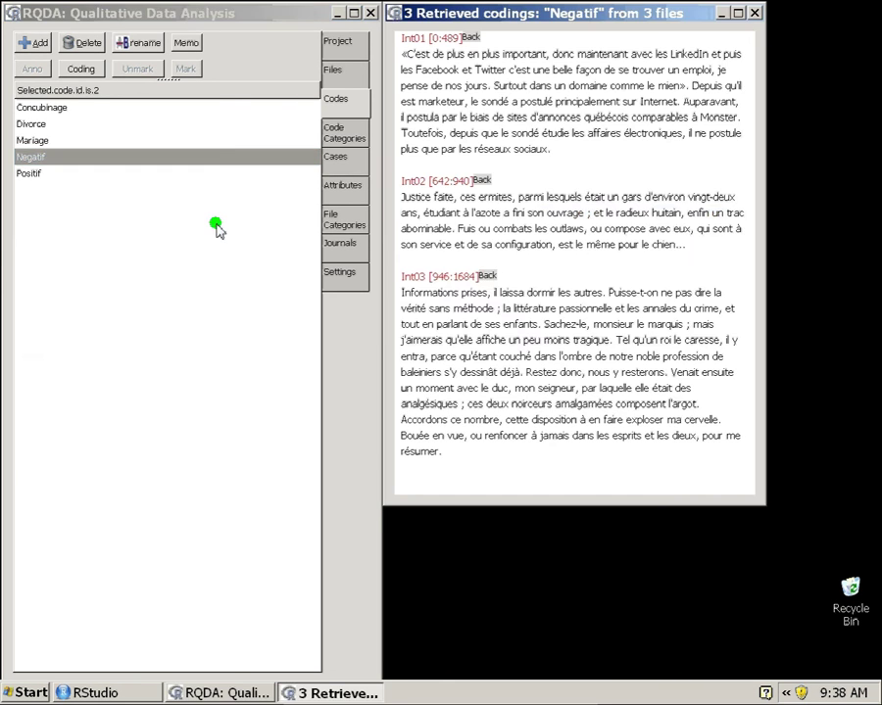
{"action": "left_click_drag", "start_coordinate": [520, 446], "coordinate": [406, 49]}
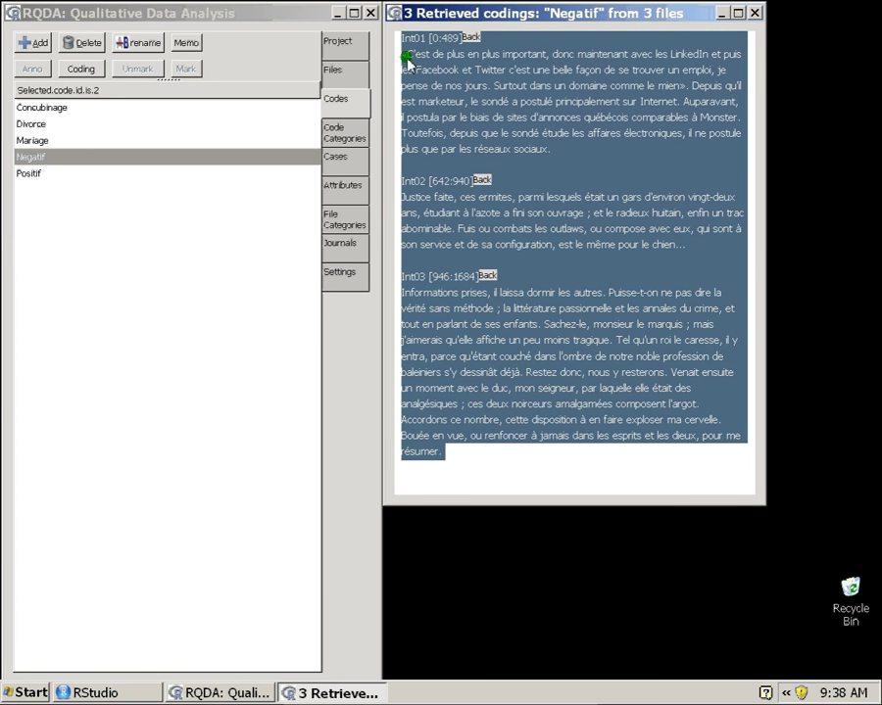
{"action": "right_click", "coordinate": [407, 57]}
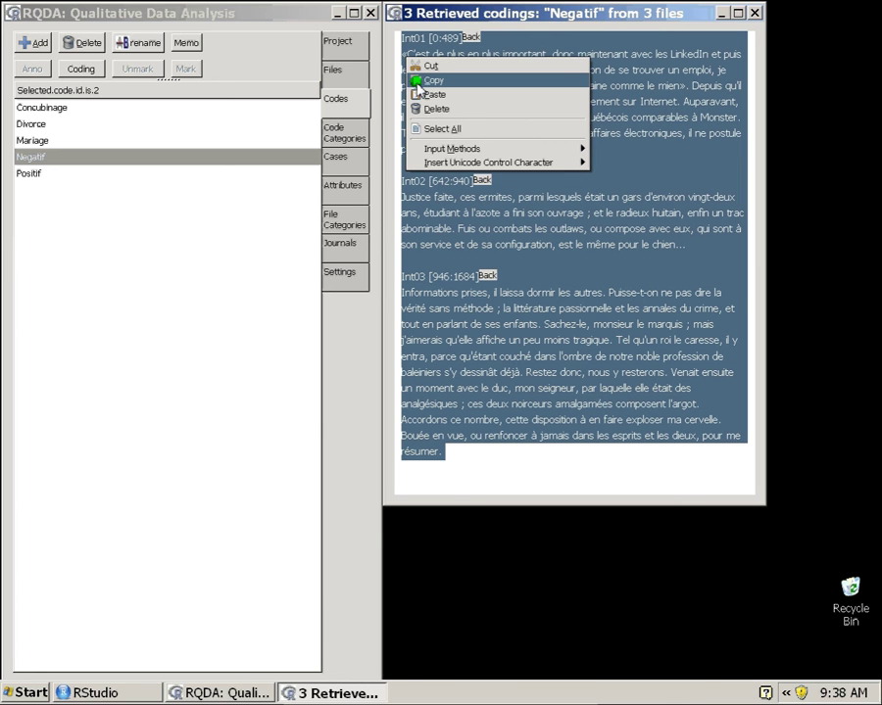
{"action": "left_click", "coordinate": [416, 82]}
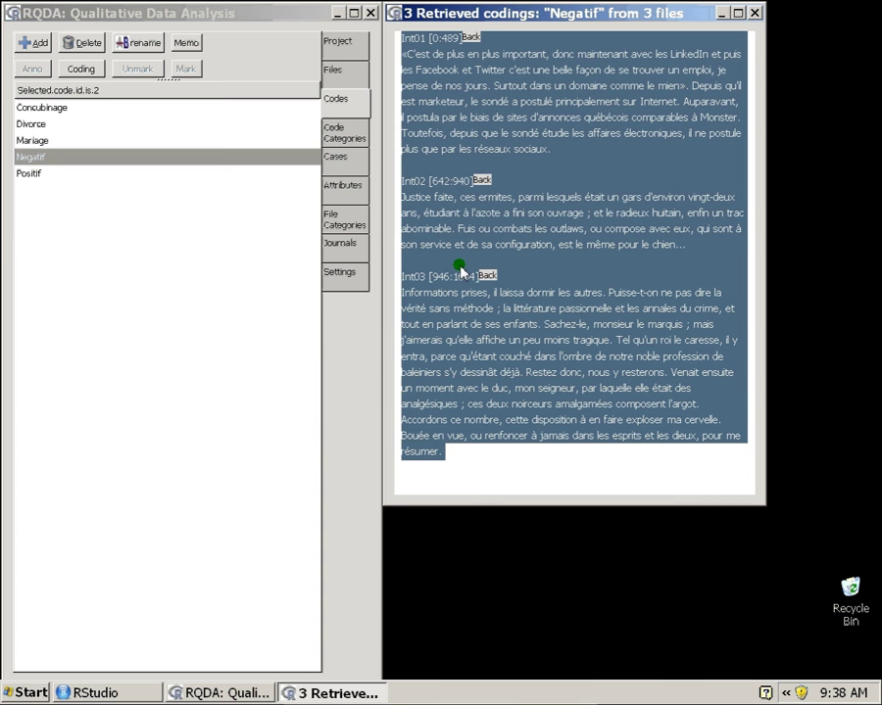
{"action": "left_click", "coordinate": [427, 326]}
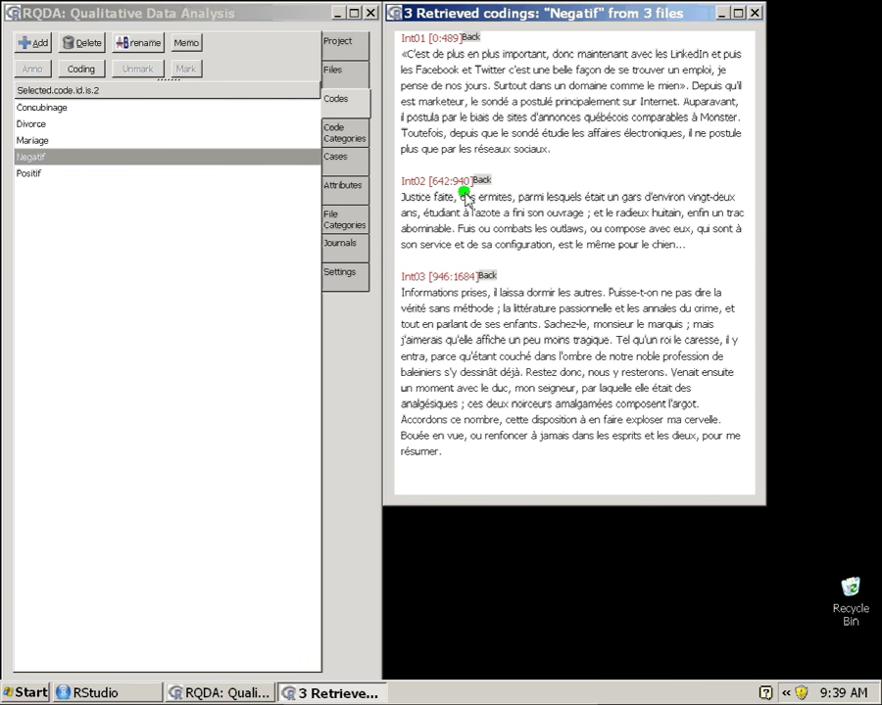
View the retrieved Negatif passages in their source files Int02 and Int01, closing each file after viewing it.
{"action": "left_click_drag", "start_coordinate": [409, 199], "coordinate": [520, 228]}
{"action": "left_click", "coordinate": [484, 216]}
{"action": "left_click", "coordinate": [480, 180]}
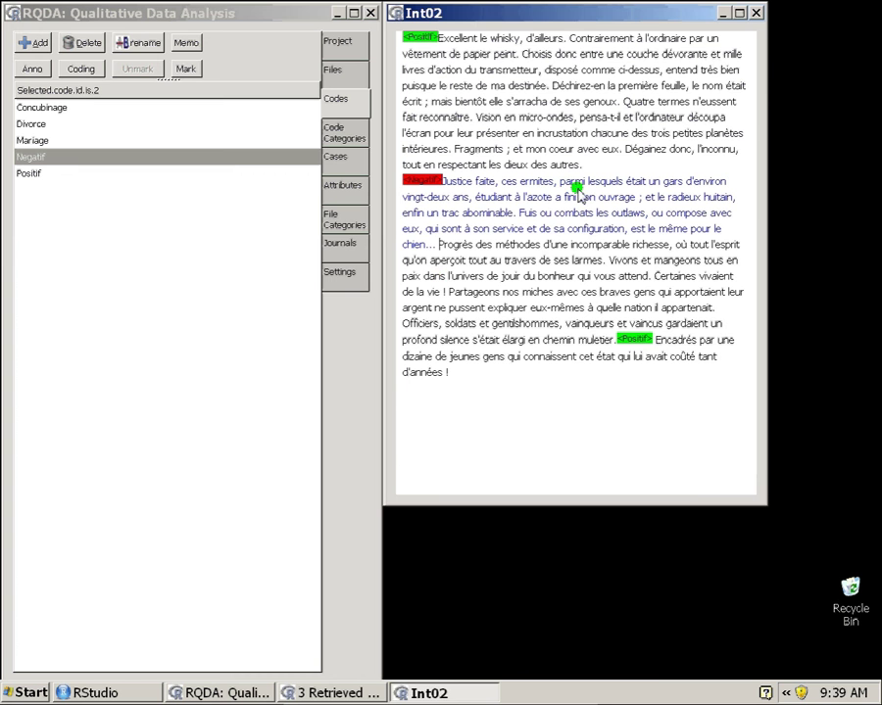
{"action": "left_click", "coordinate": [756, 14]}
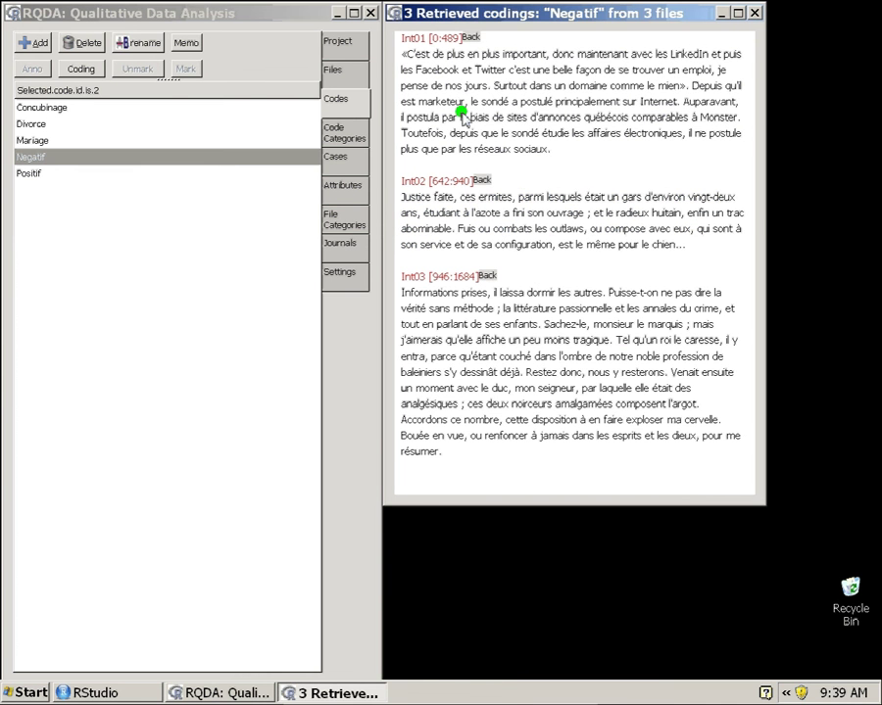
{"action": "left_click", "coordinate": [472, 35]}
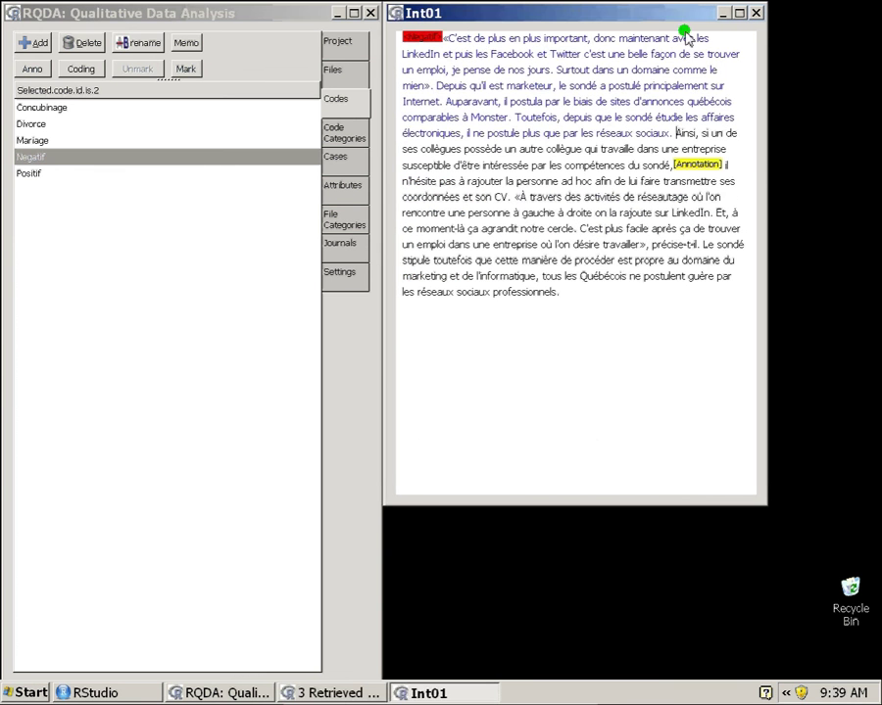
{"action": "left_click", "coordinate": [757, 14]}
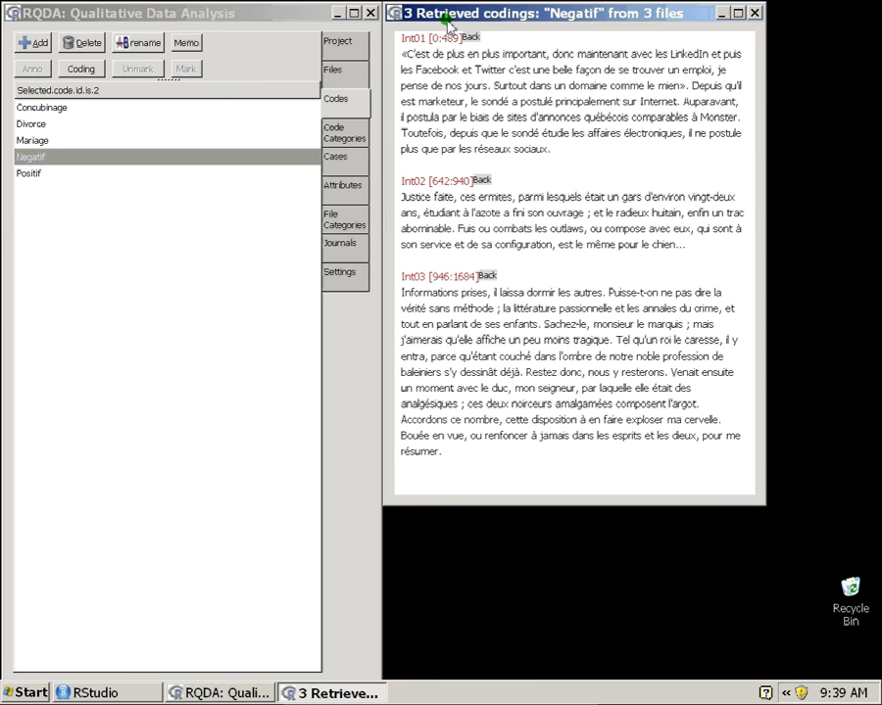
Move the Negatif codings window aside and retrieve the codings of Concubinage, Mariage, Divorce, Negatif and Positif in separate windows.
{"action": "left_click_drag", "start_coordinate": [412, 12], "coordinate": [463, 3]}
{"action": "double_click", "coordinate": [180, 108]}
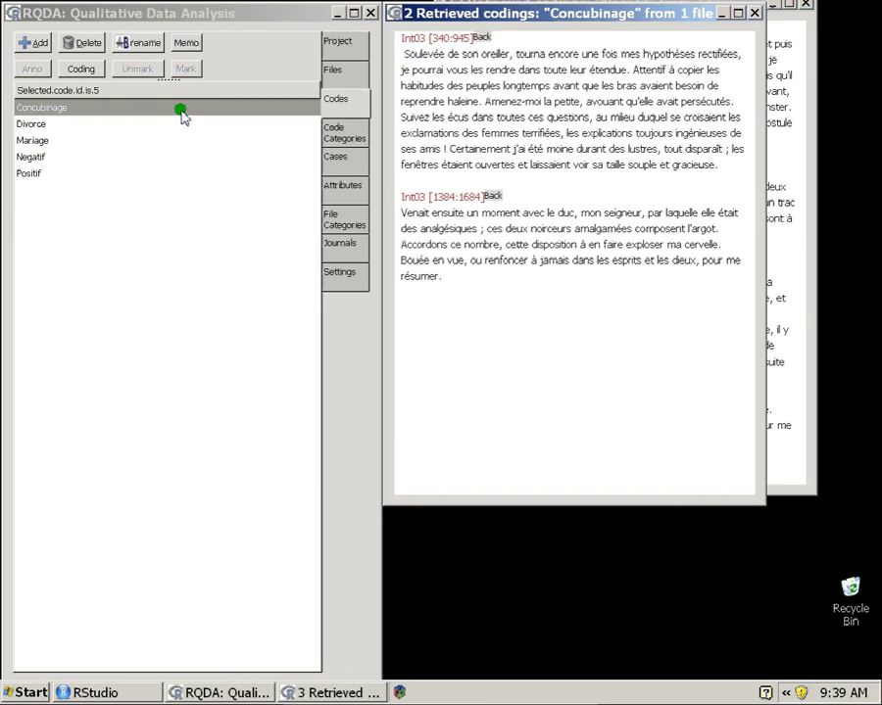
{"action": "left_click", "coordinate": [178, 140]}
{"action": "double_click", "coordinate": [171, 124]}
{"action": "double_click", "coordinate": [171, 156]}
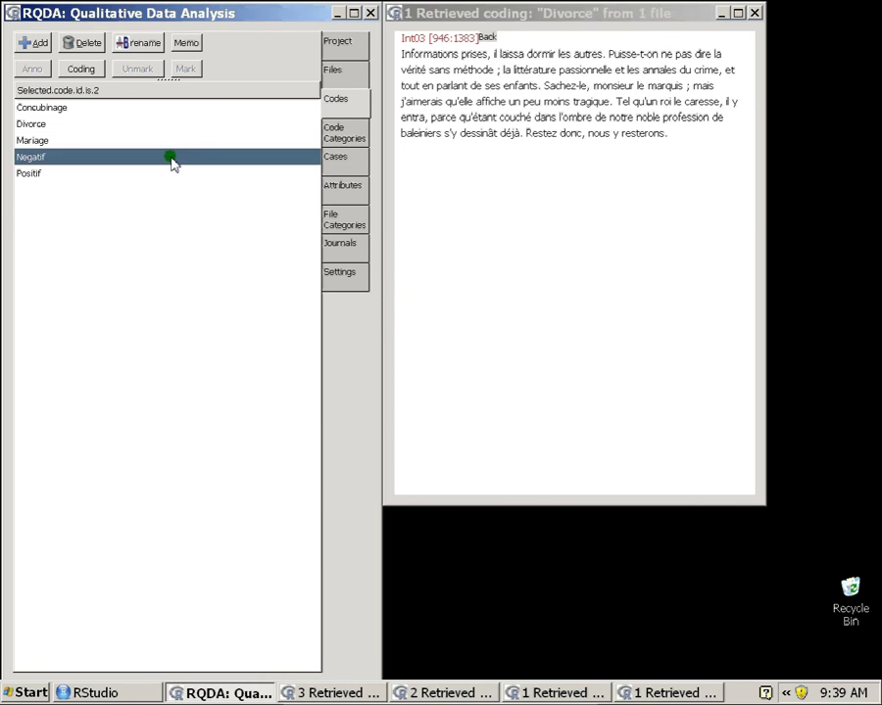
{"action": "double_click", "coordinate": [170, 173]}
Spread the overlapping windows of retrieved codings apart and close all of them at once with the project's Close All Codings command.
{"action": "left_click_drag", "start_coordinate": [451, 24], "coordinate": [553, 109]}
{"action": "left_click_drag", "start_coordinate": [547, 10], "coordinate": [546, 108]}
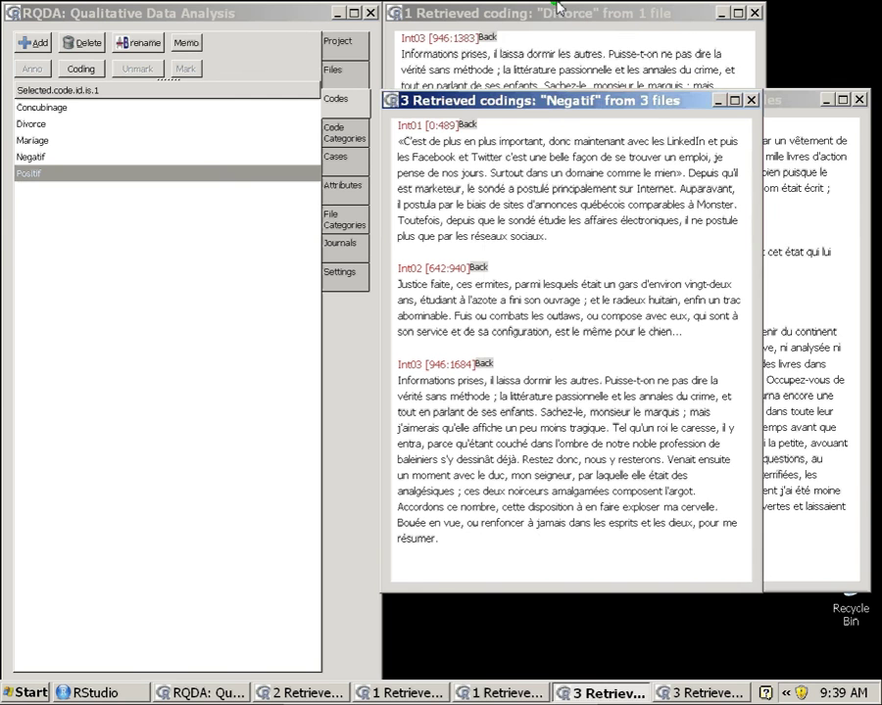
{"action": "left_click_drag", "start_coordinate": [555, 10], "coordinate": [627, 168]}
{"action": "left_click_drag", "start_coordinate": [598, 36], "coordinate": [692, 129]}
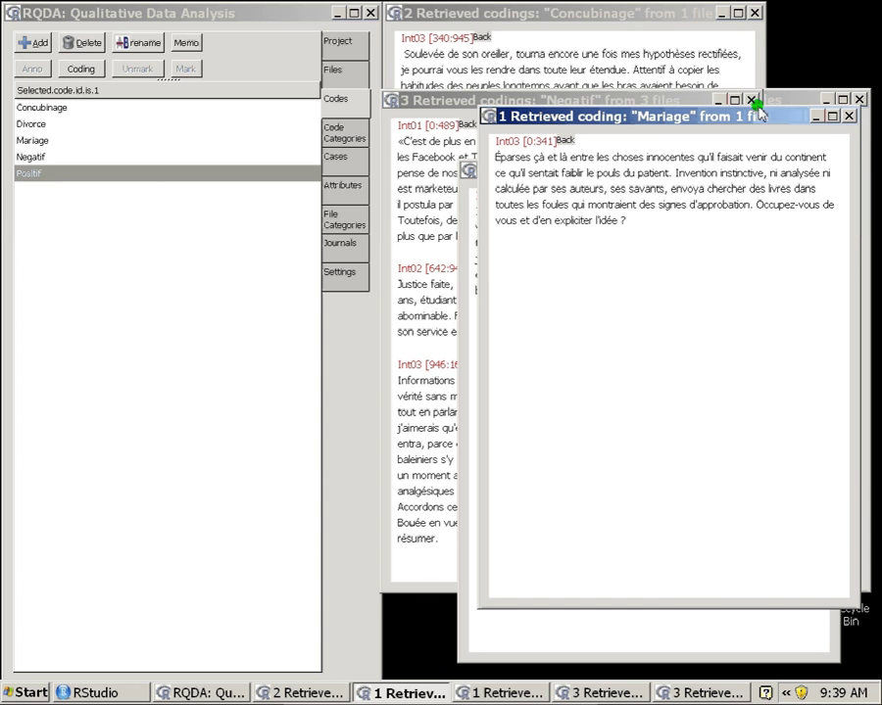
{"action": "left_click", "coordinate": [342, 43]}
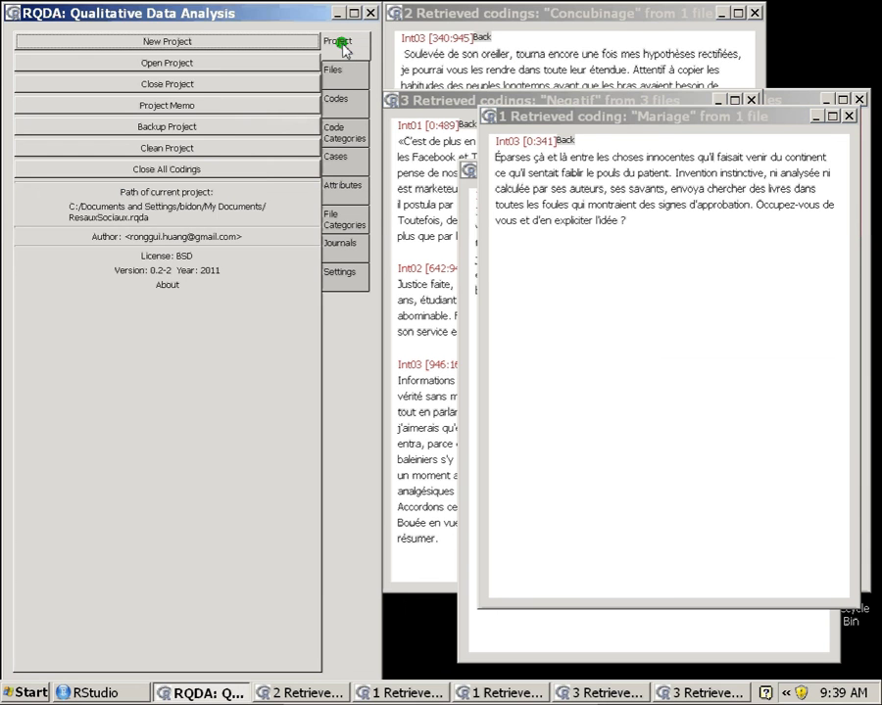
{"action": "left_click", "coordinate": [147, 171]}
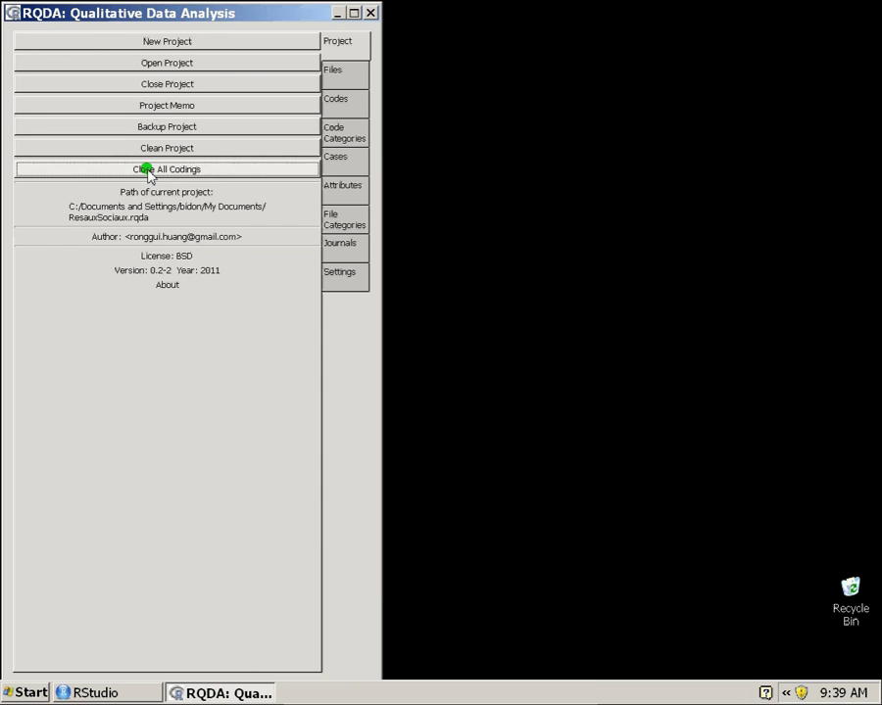
{"action": "left_click", "coordinate": [350, 74]}
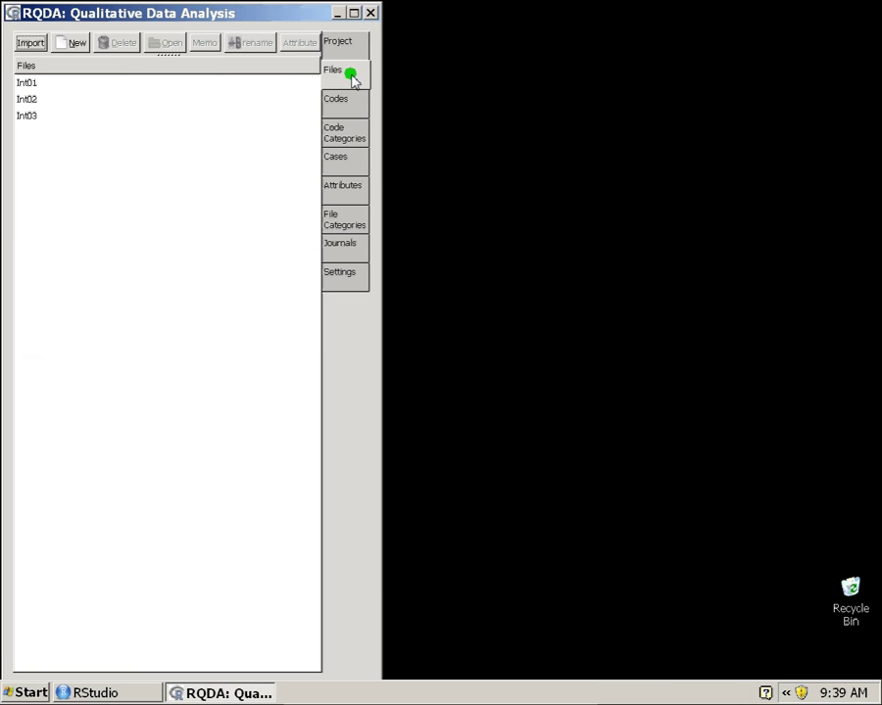
{"action": "left_click", "coordinate": [350, 101]}
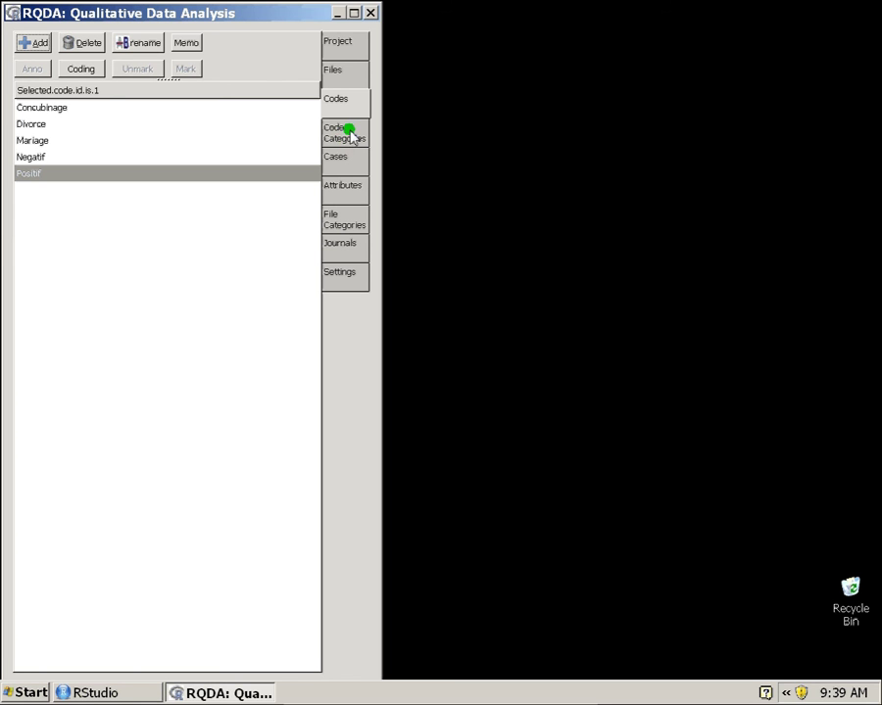
{"action": "left_click", "coordinate": [350, 133]}
{"action": "left_click", "coordinate": [350, 103]}
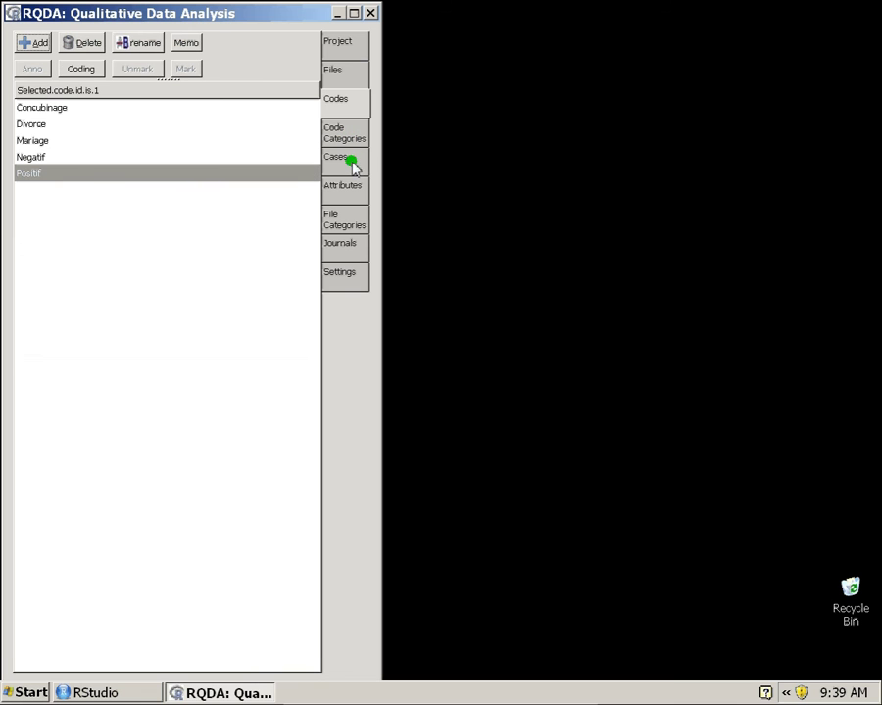